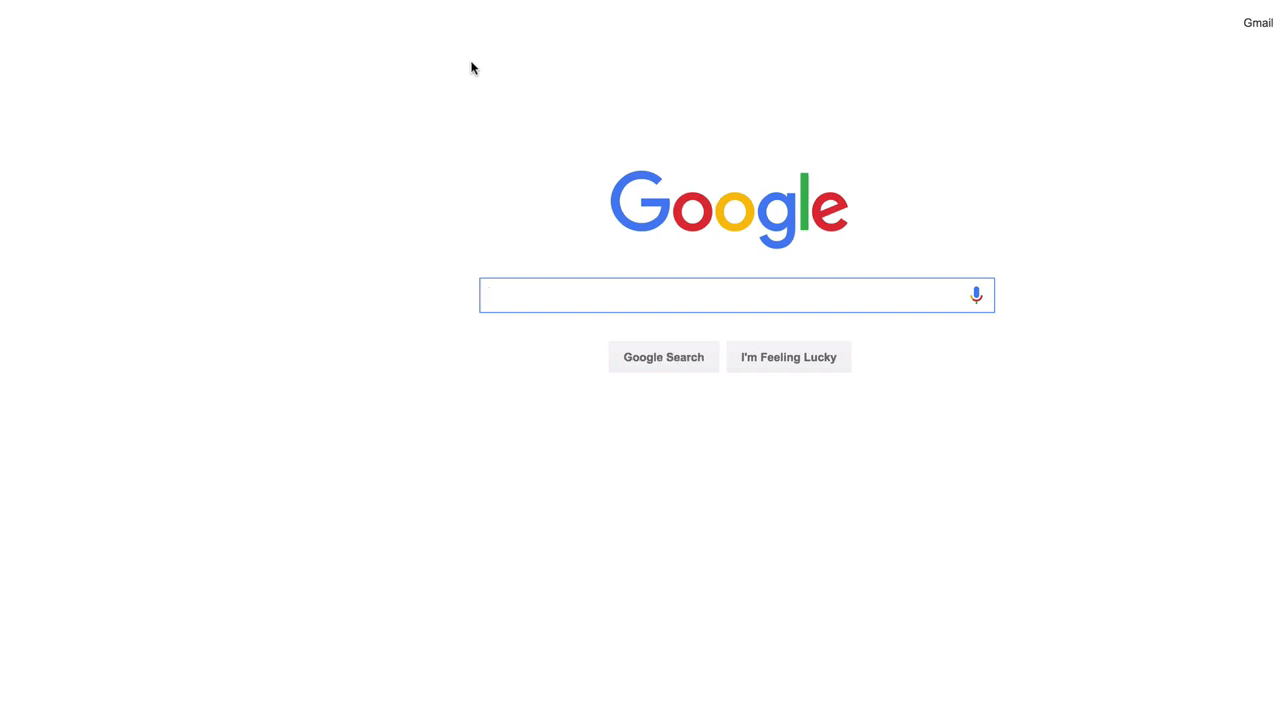
Search Google for 'google keyword planner' using the autocomplete suggestion
text(g)
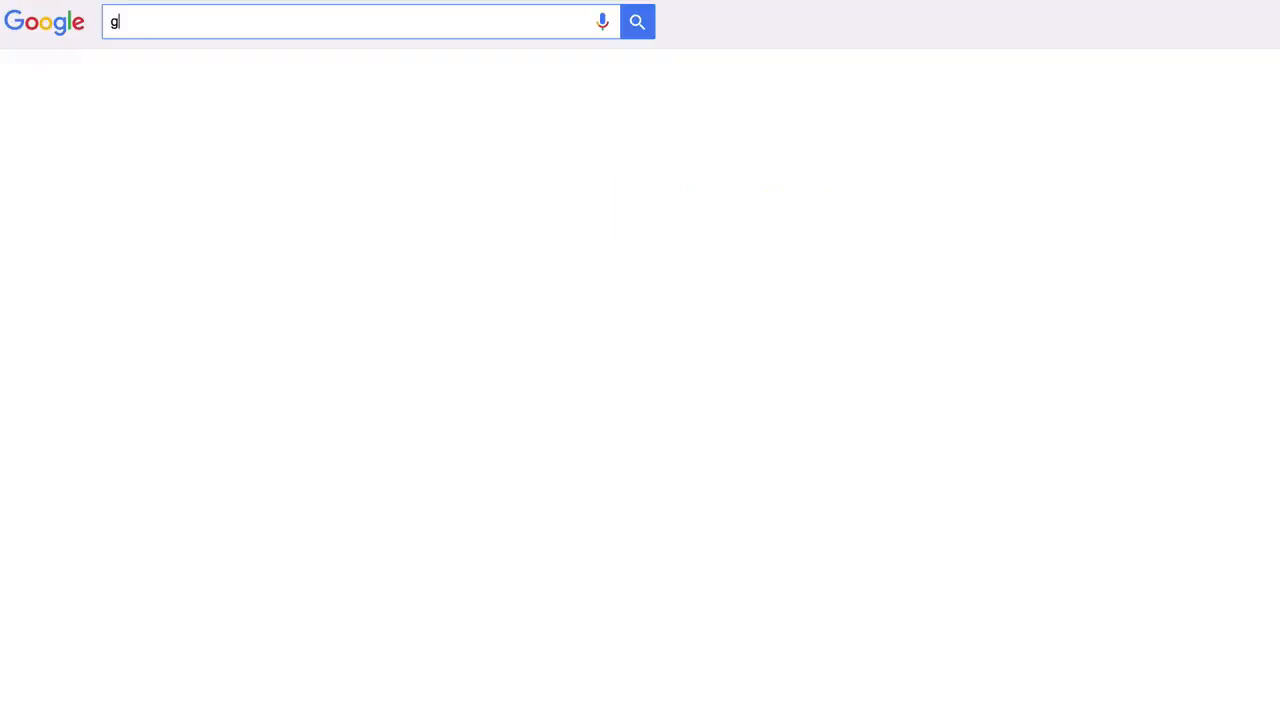
text(oogle ke)
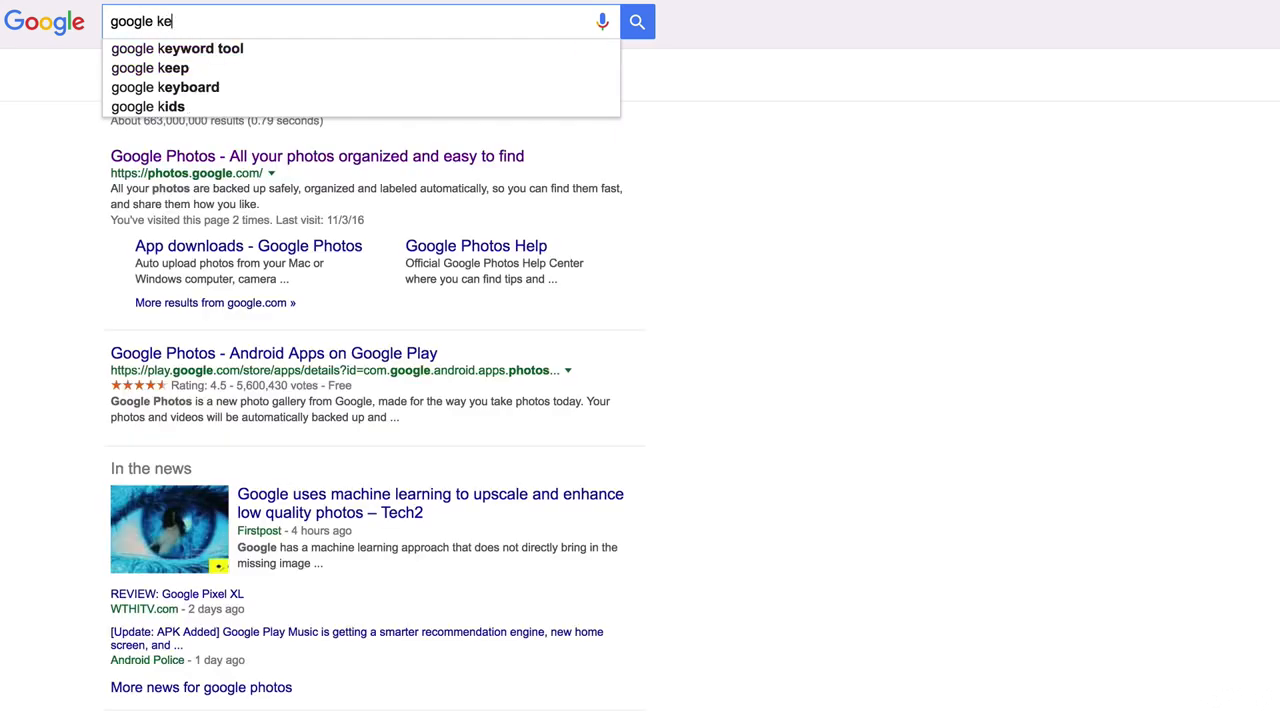
text(yword pa)
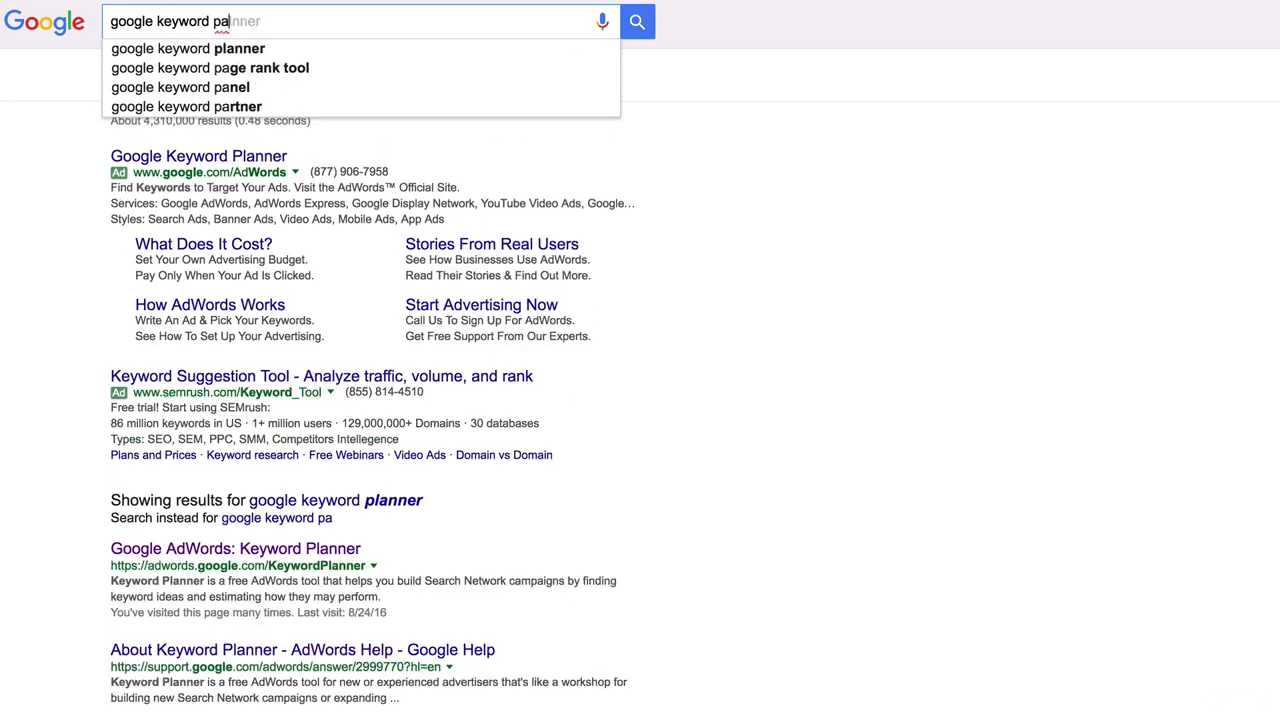
key(Down)
key(Return)
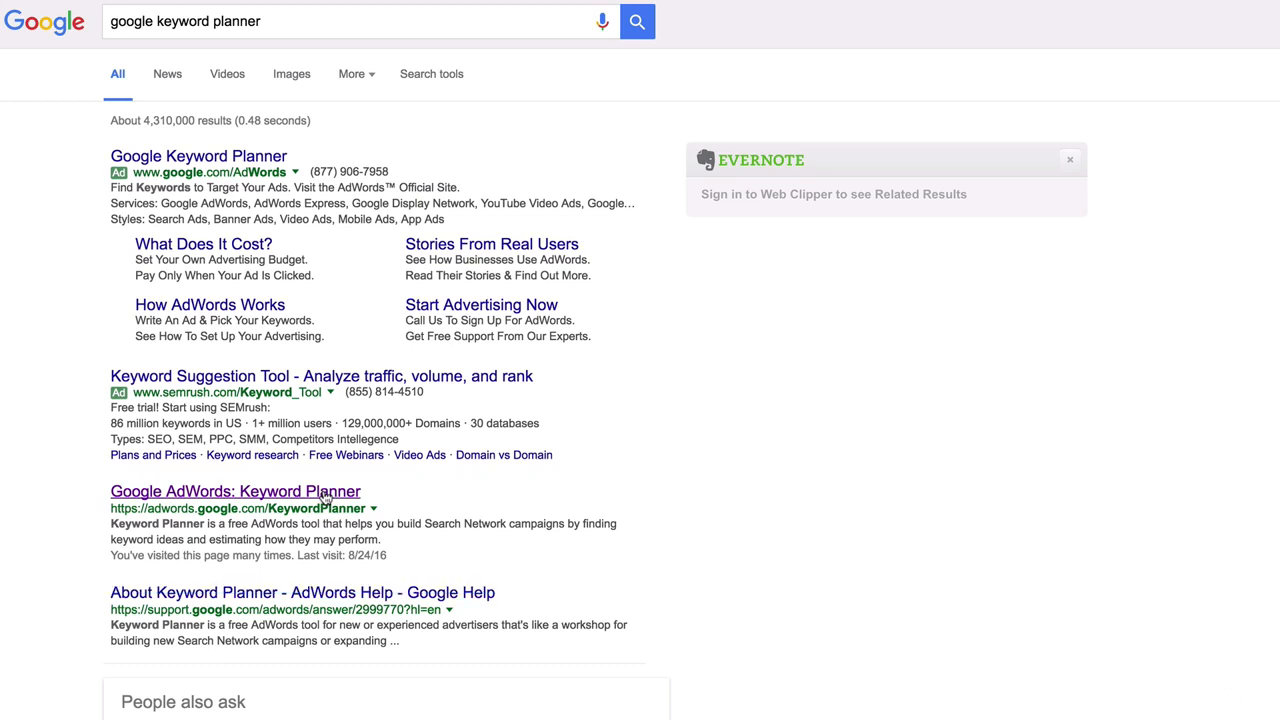
Open the 'Google AdWords: Keyword Planner' result and bring its landing-page window to the front
click(326, 492)
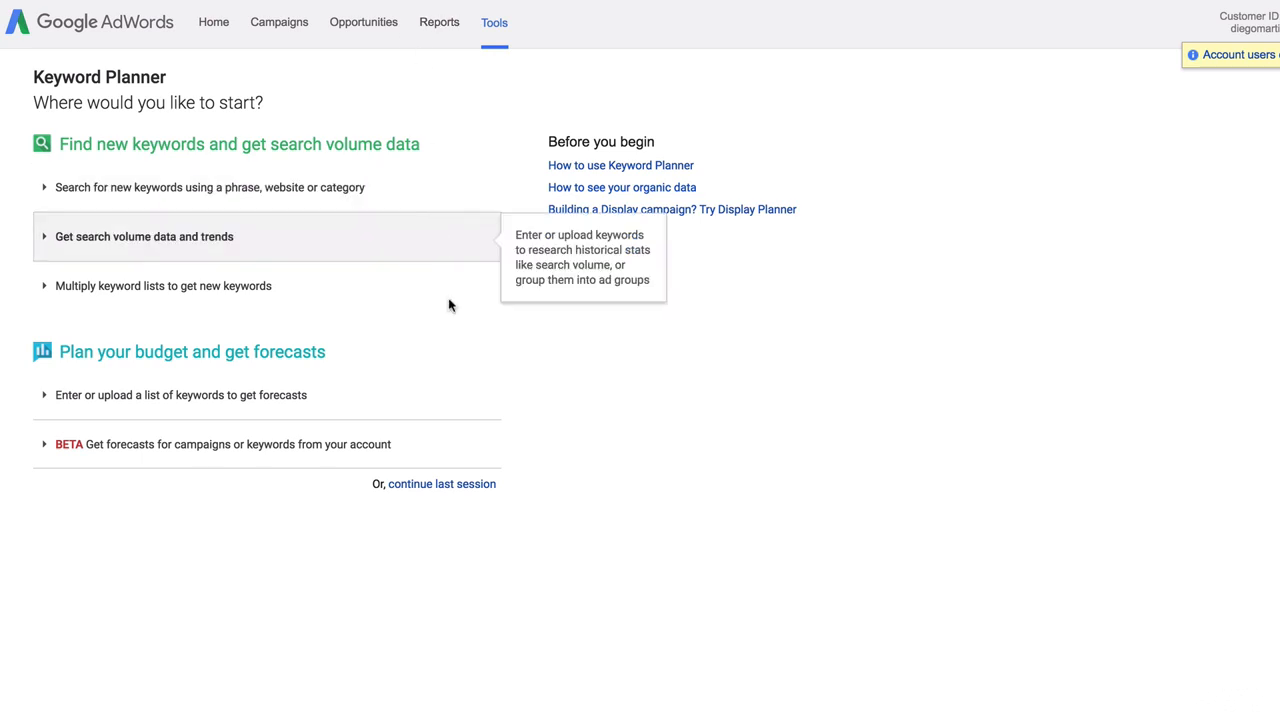
right_click(240, 719)
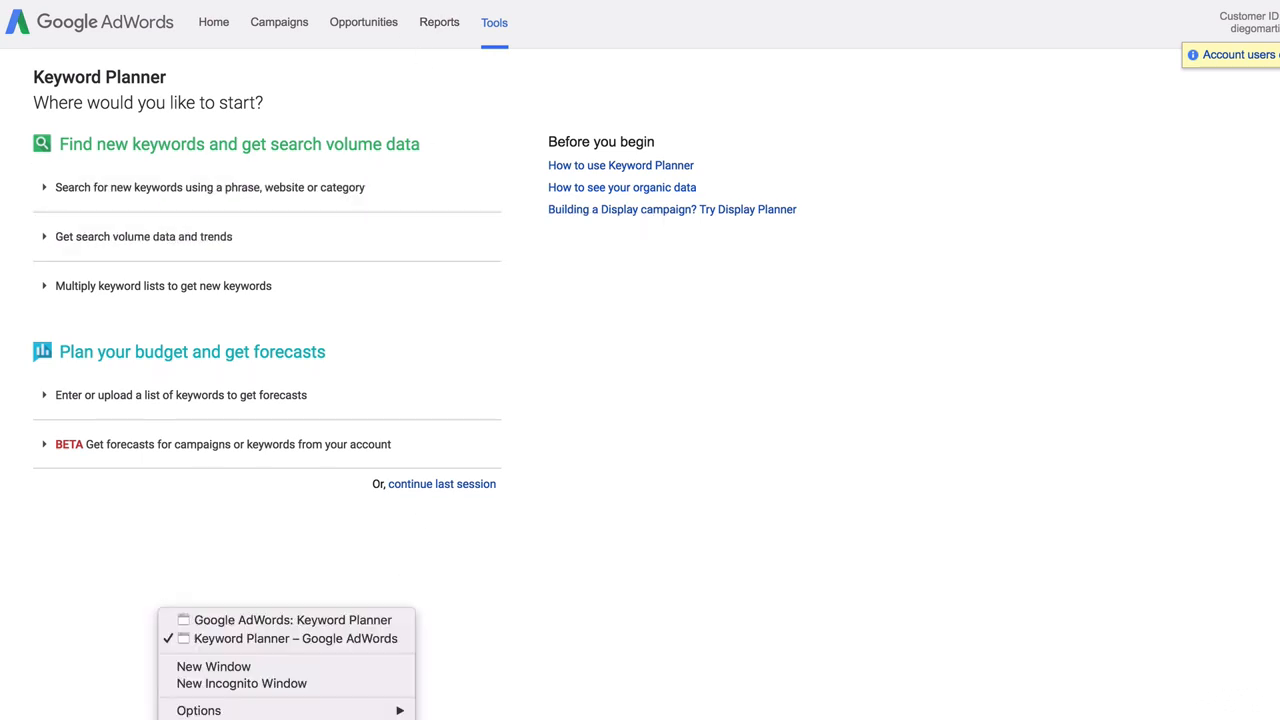
click(235, 624)
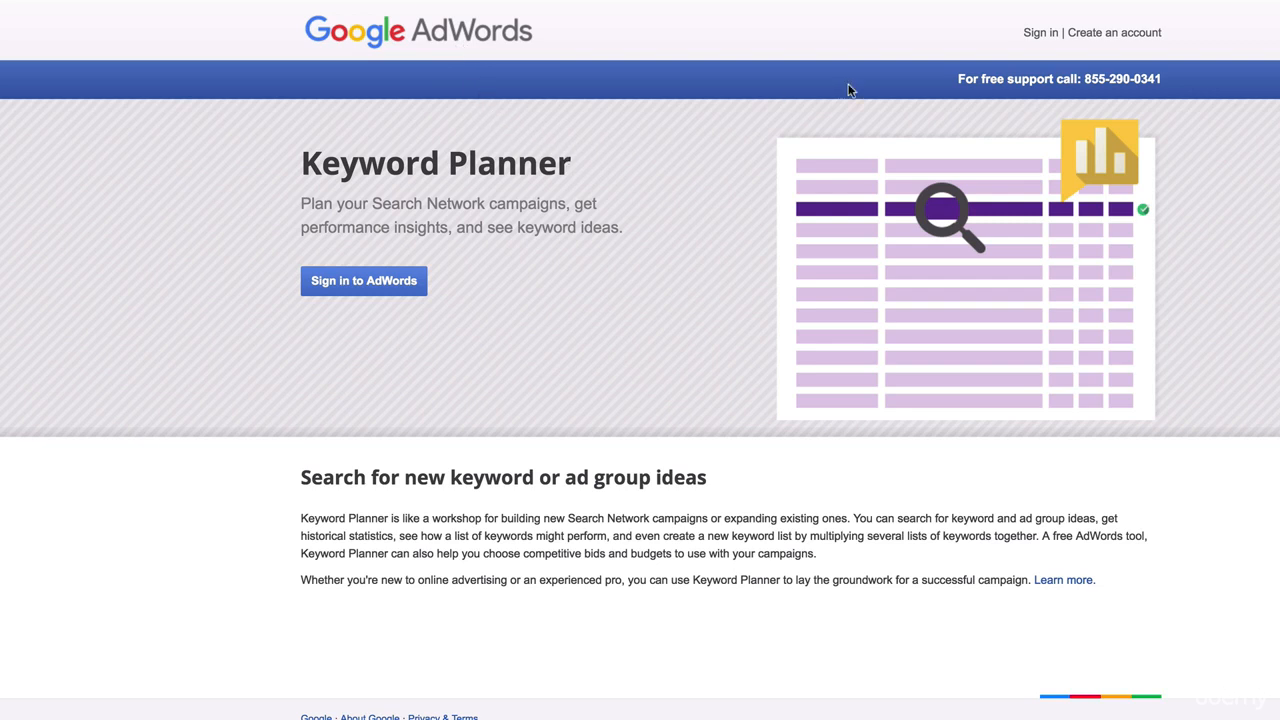
Create an AdWords account with the email address and website, declining personalized tips
click(1106, 36)
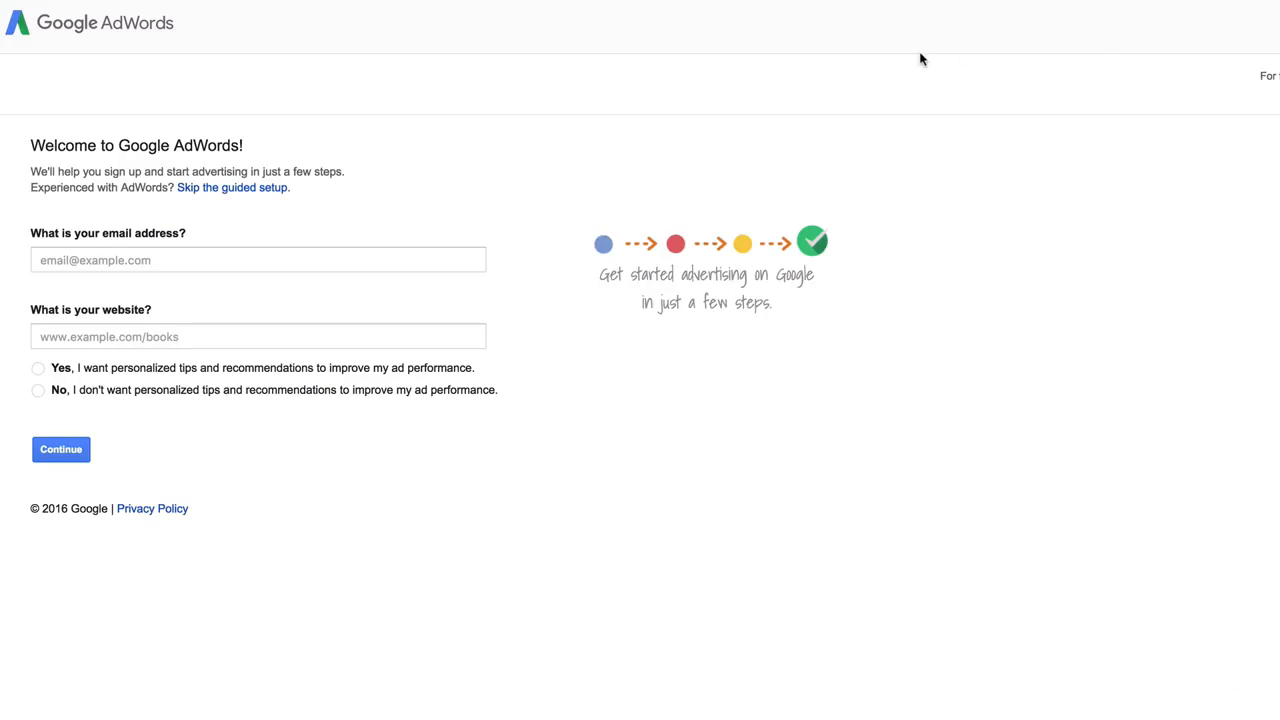
click(364, 260)
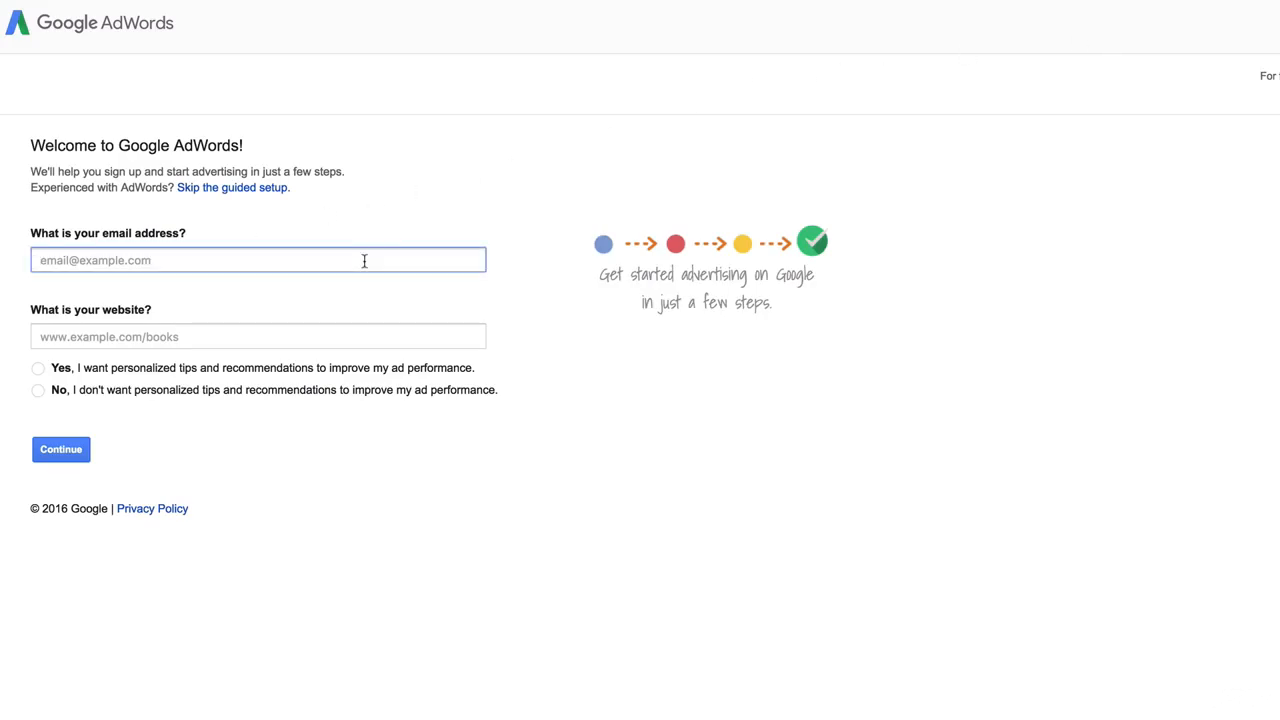
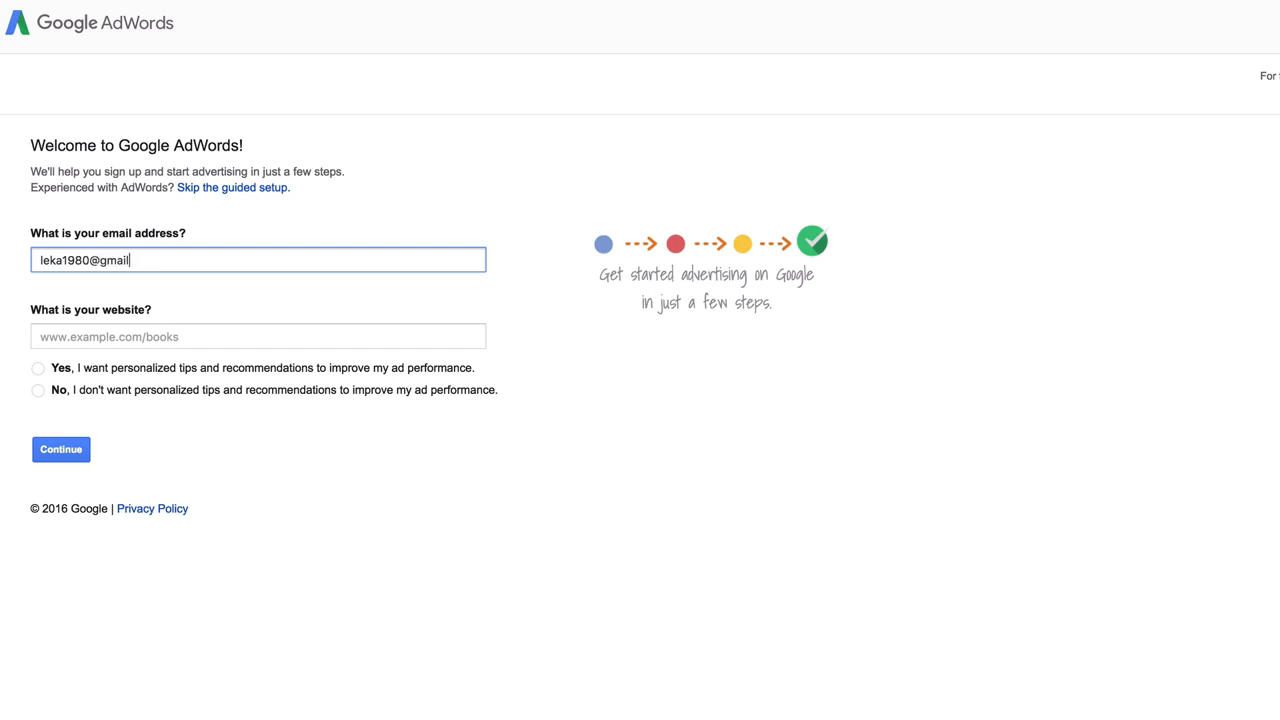
key(Tab)
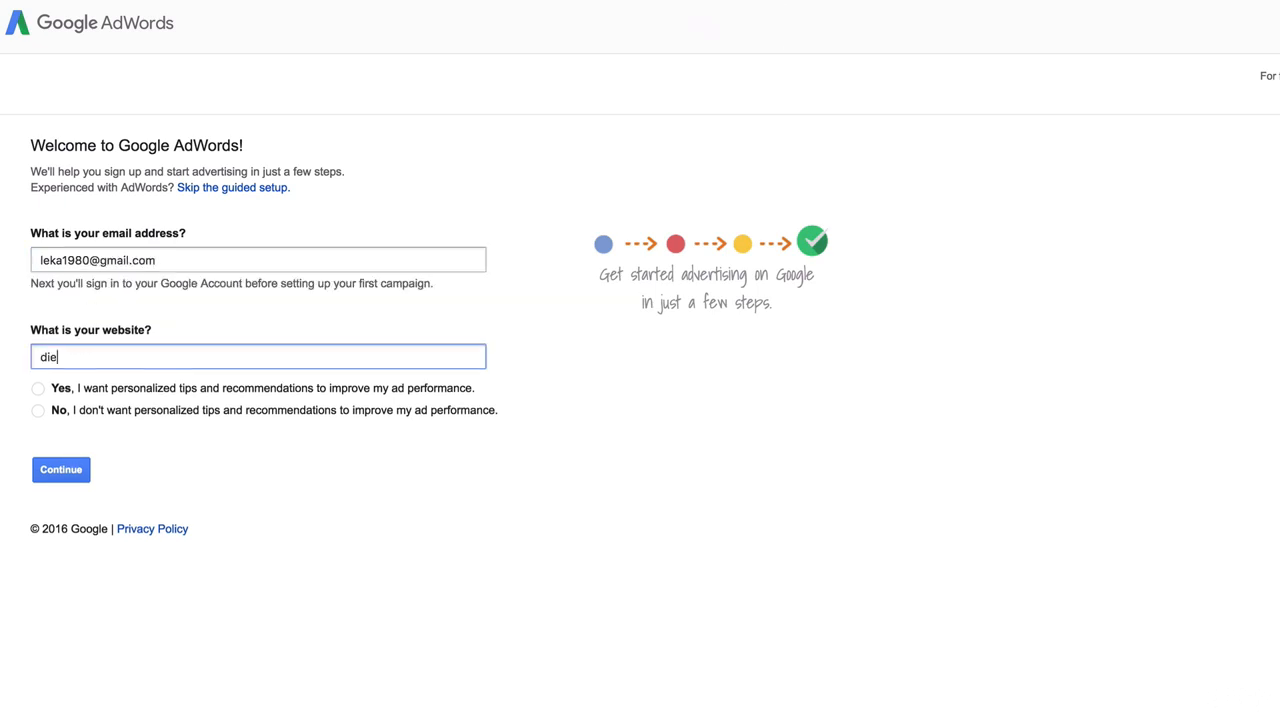
key(BackSpace)
key(BackSpace)
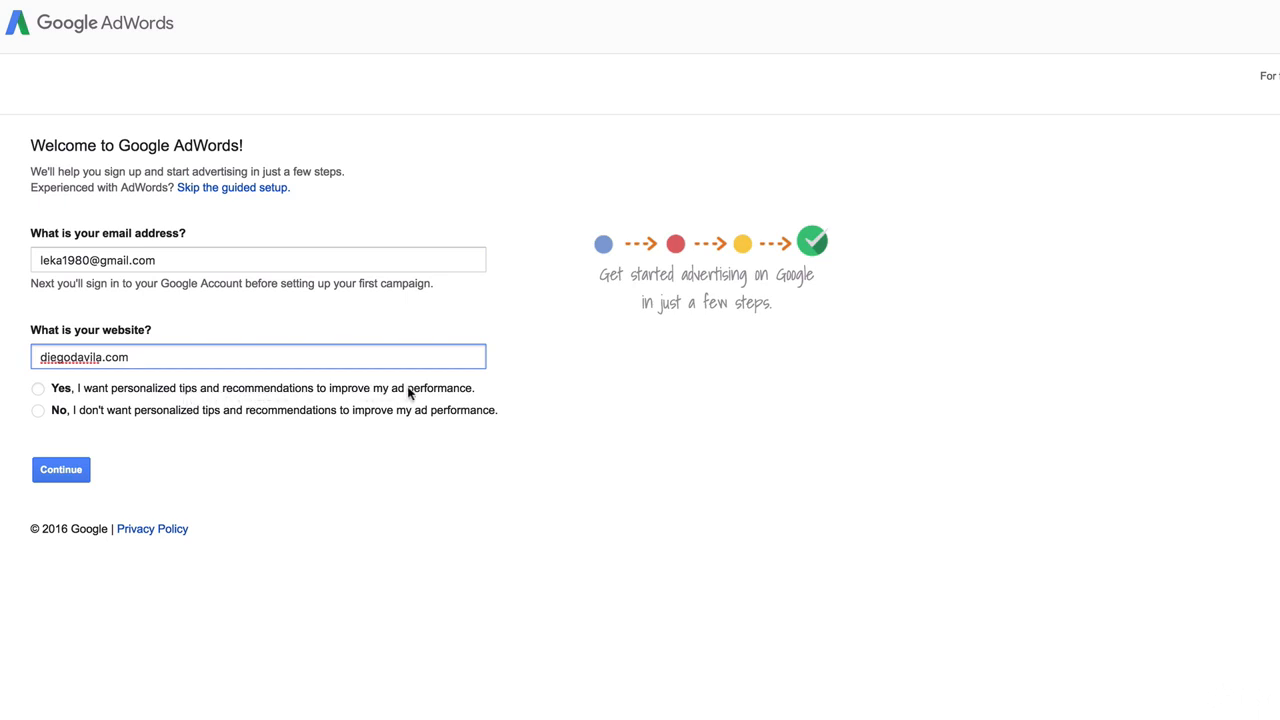
click(72, 412)
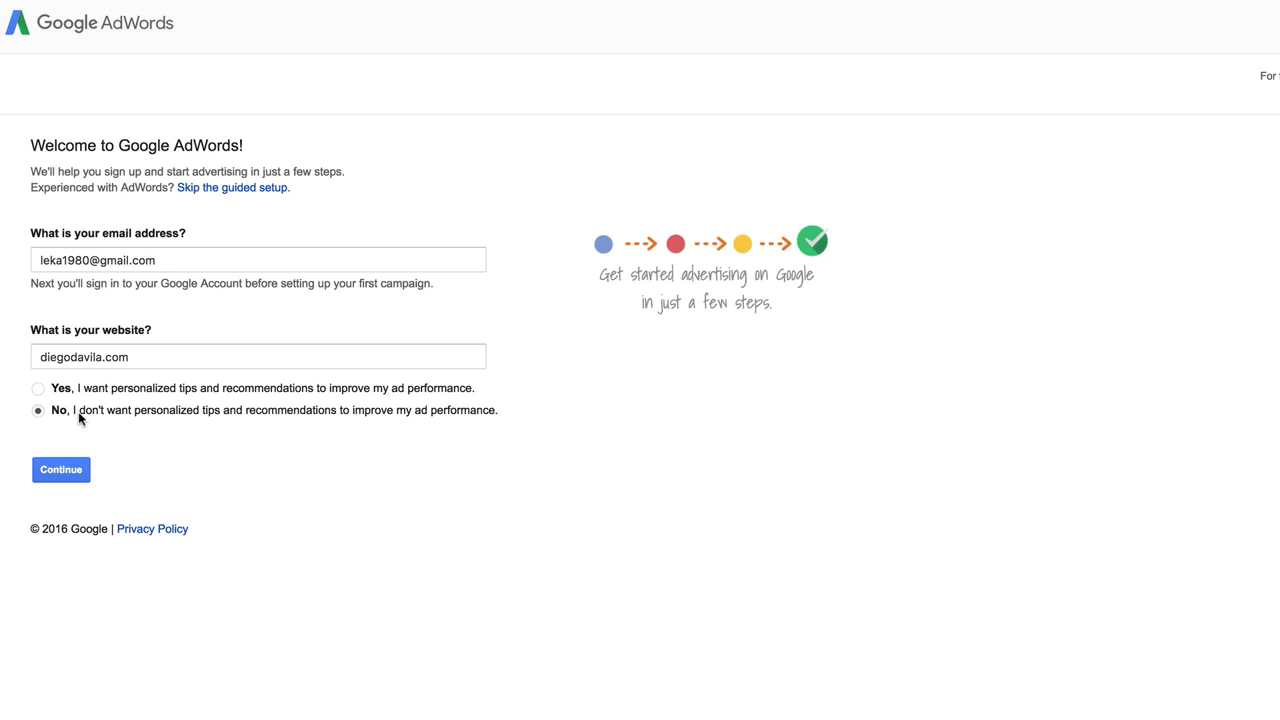
click(61, 470)
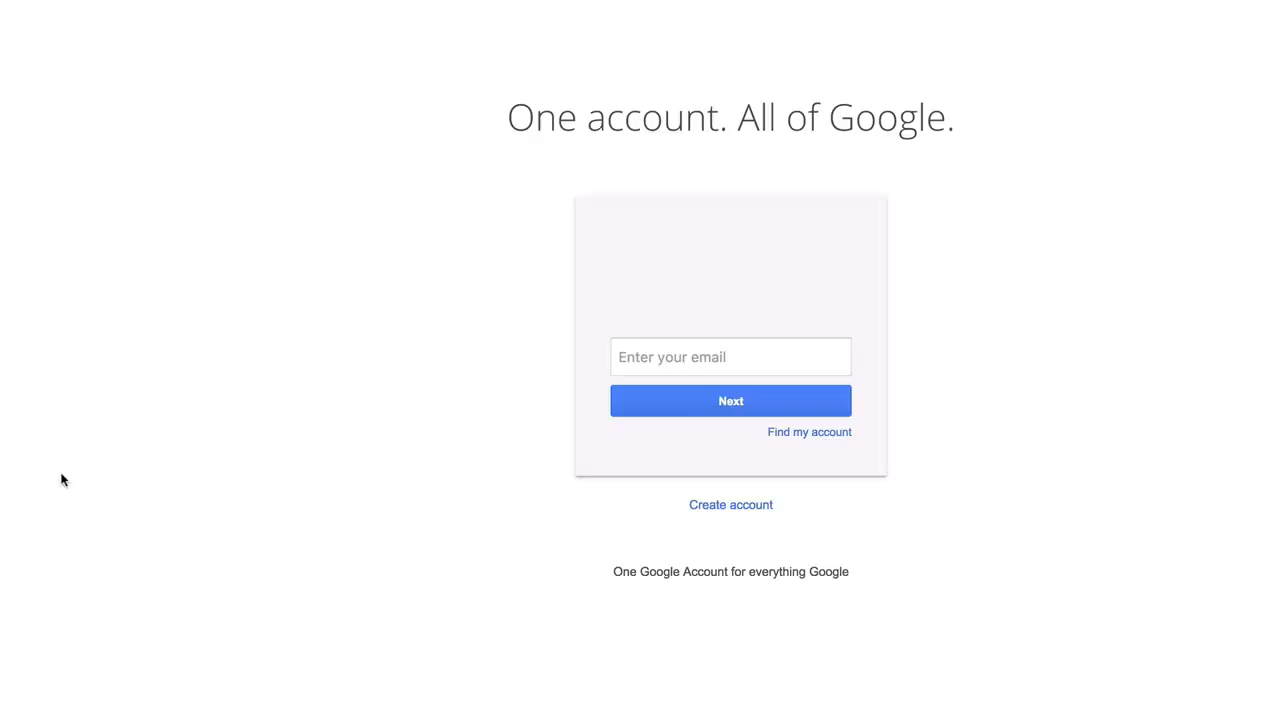
Sign in with the account password and confirm the recovery options to reach All campaigns
click(738, 405)
click(718, 373)
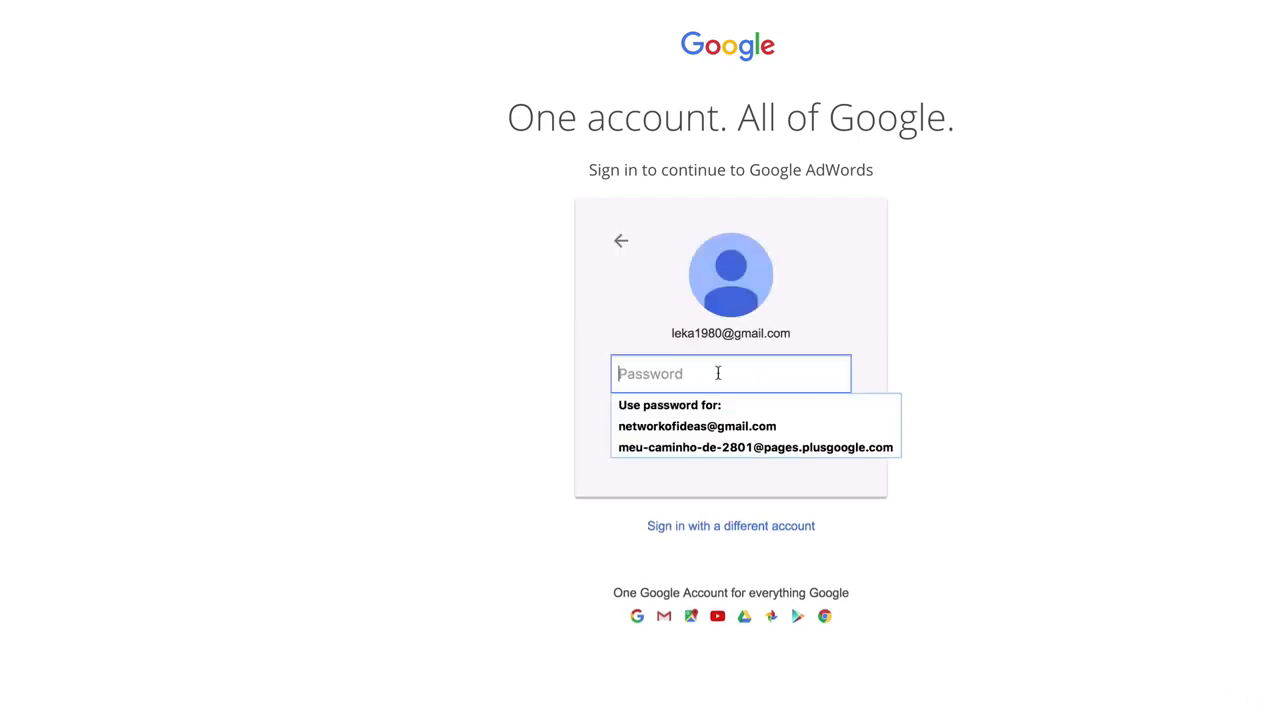
text(••••)
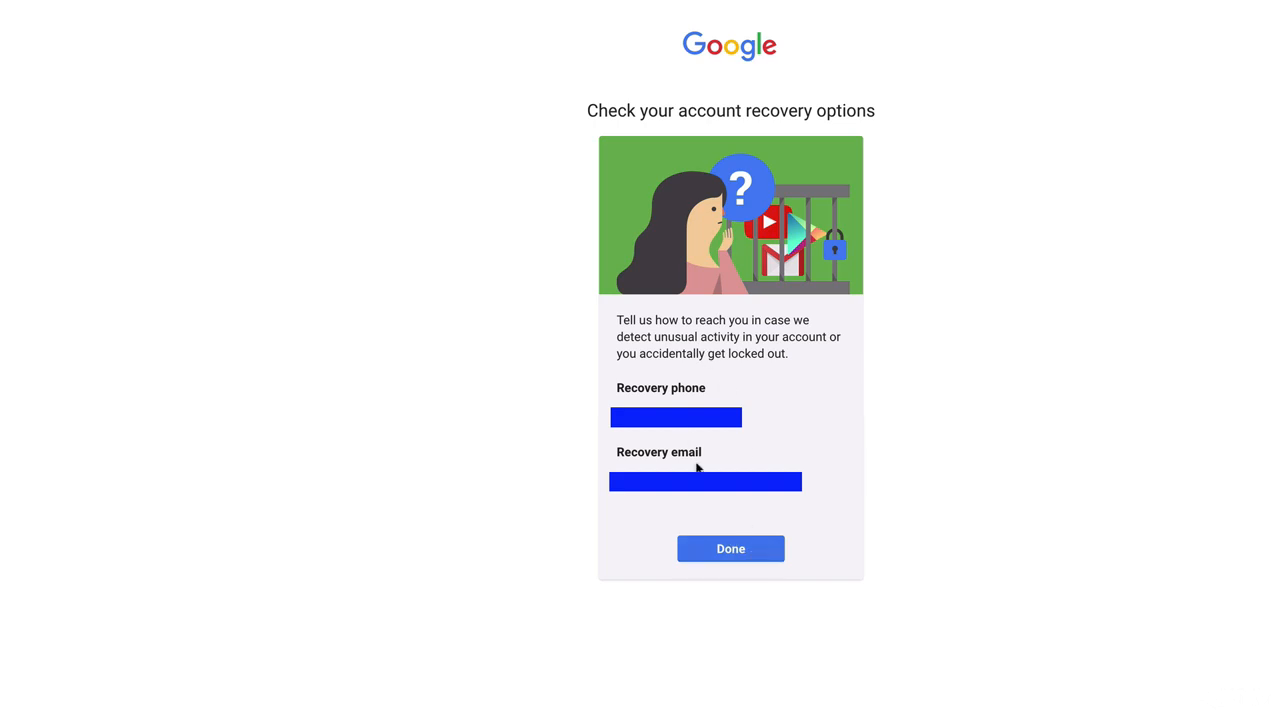
click(757, 553)
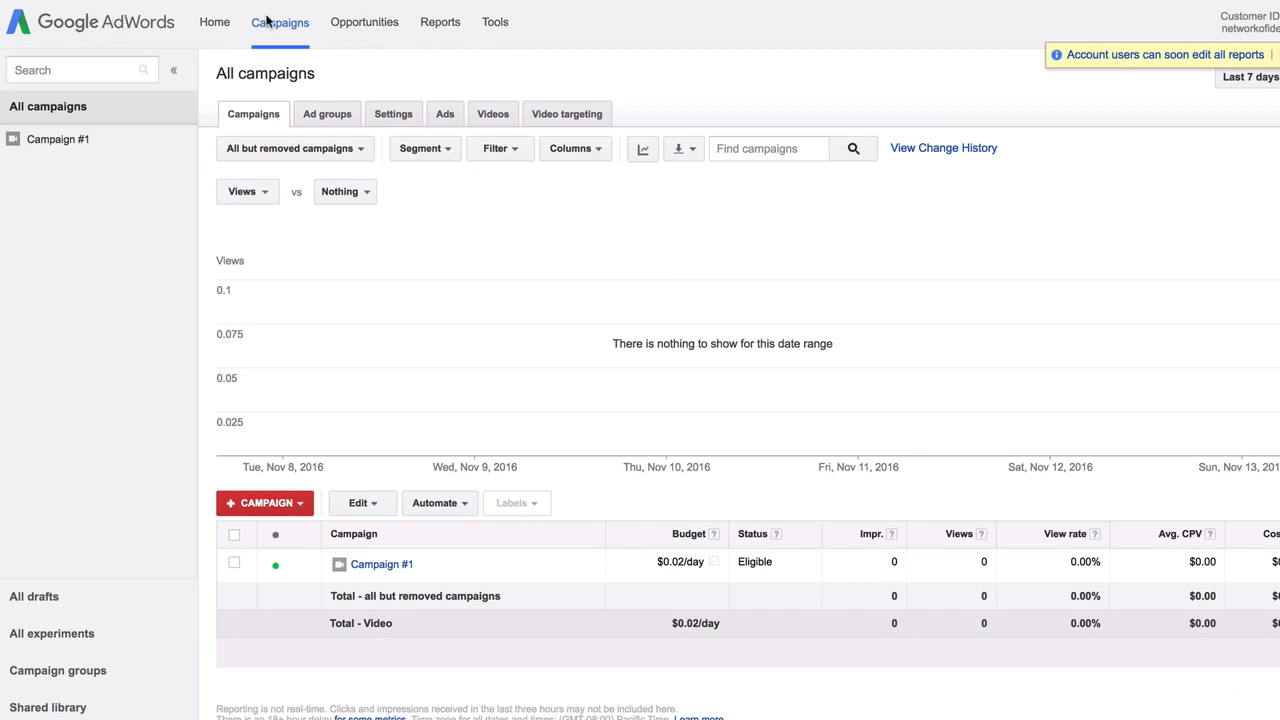
Open Keyword Planner from the AdWords Tools menu
click(495, 22)
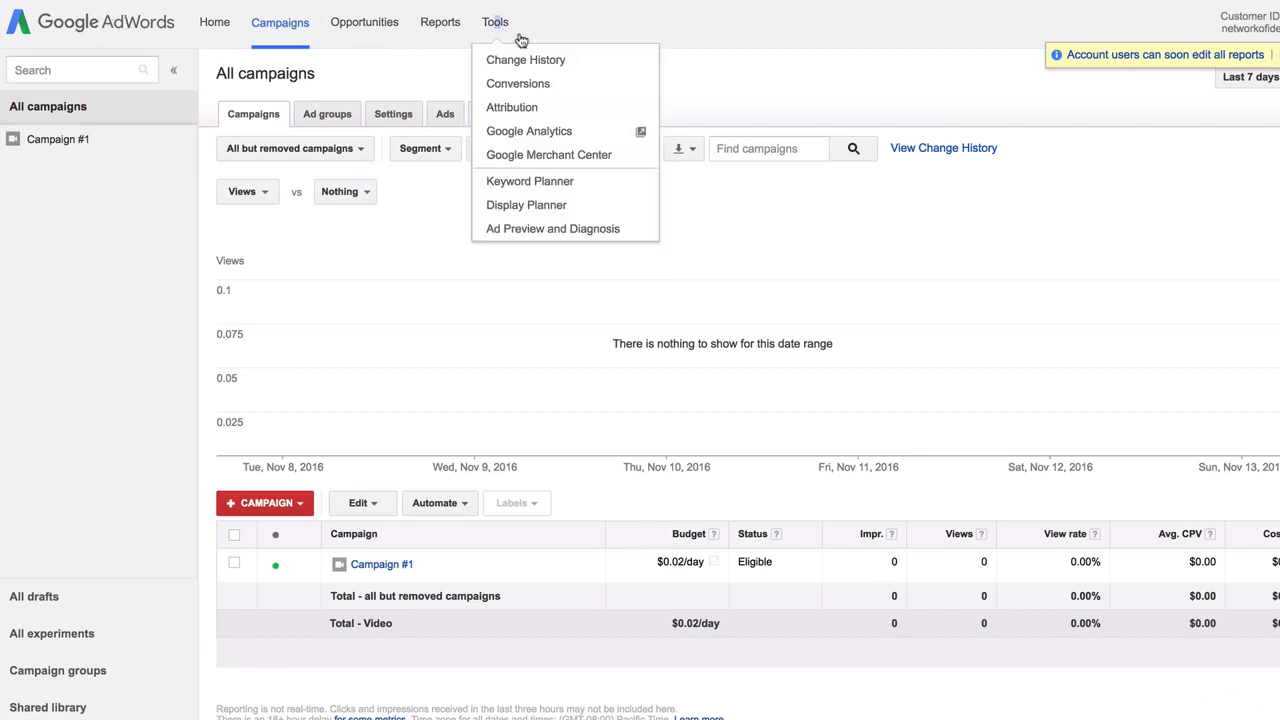
click(561, 191)
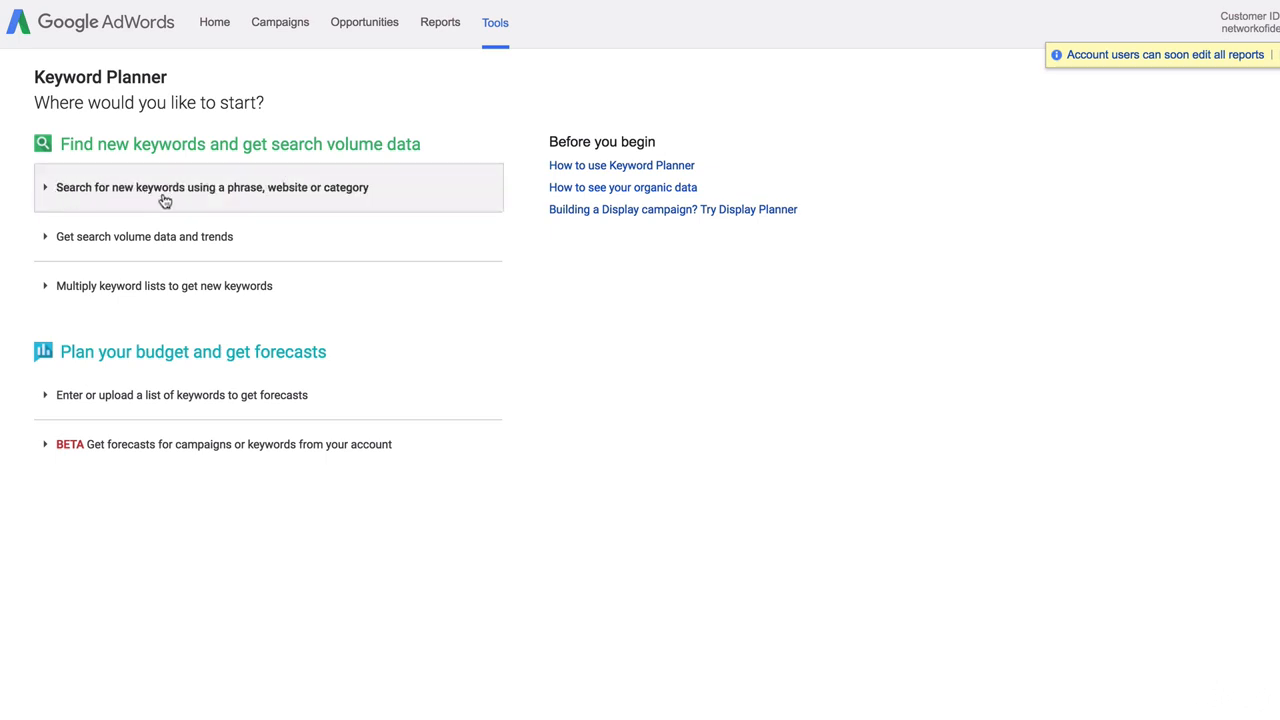
Enter 'online course' as the product or service, leaving the product category unchanged
click(322, 199)
click(192, 278)
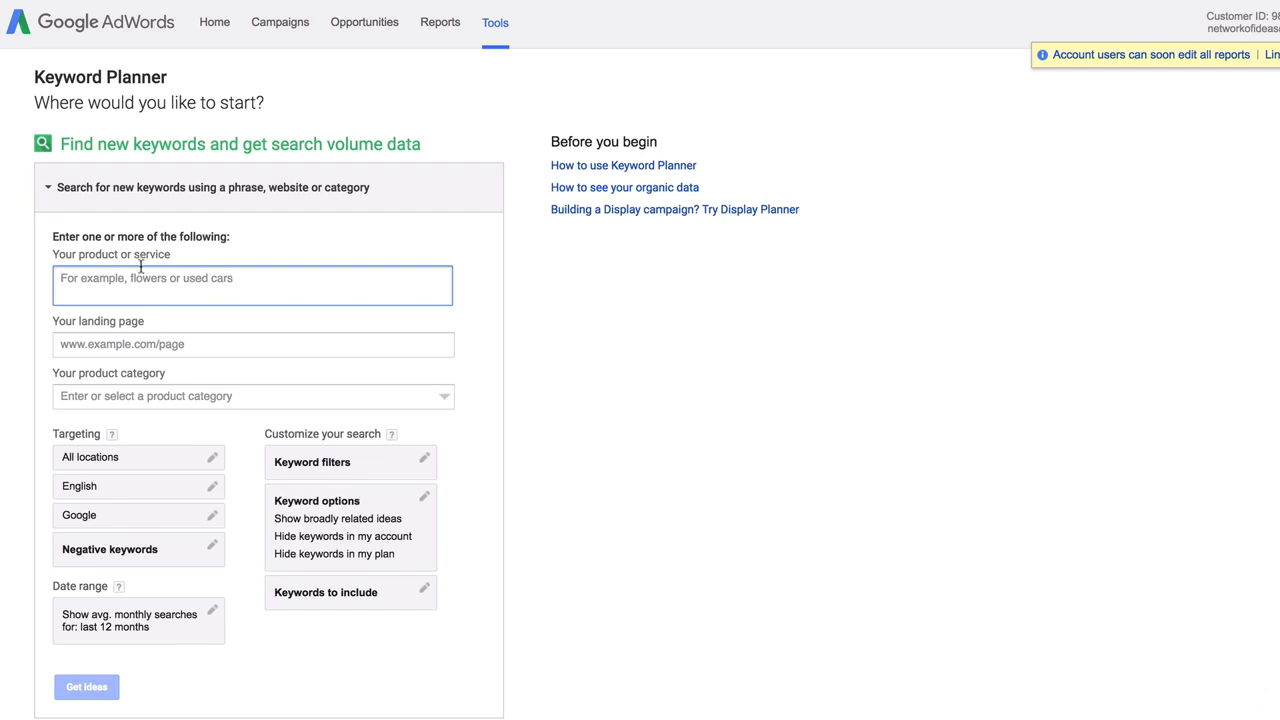
text(onlinec)
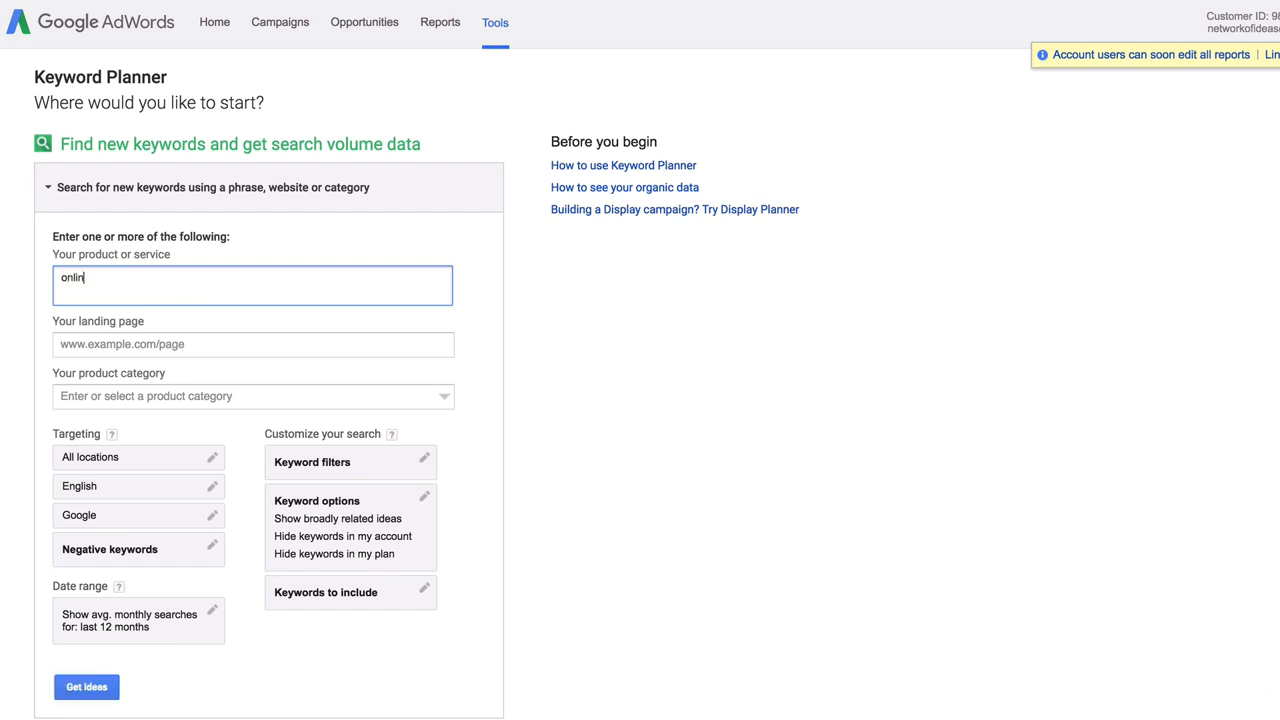
key(BackSpace)
key(BackSpace)
text(cours)
click(94, 345)
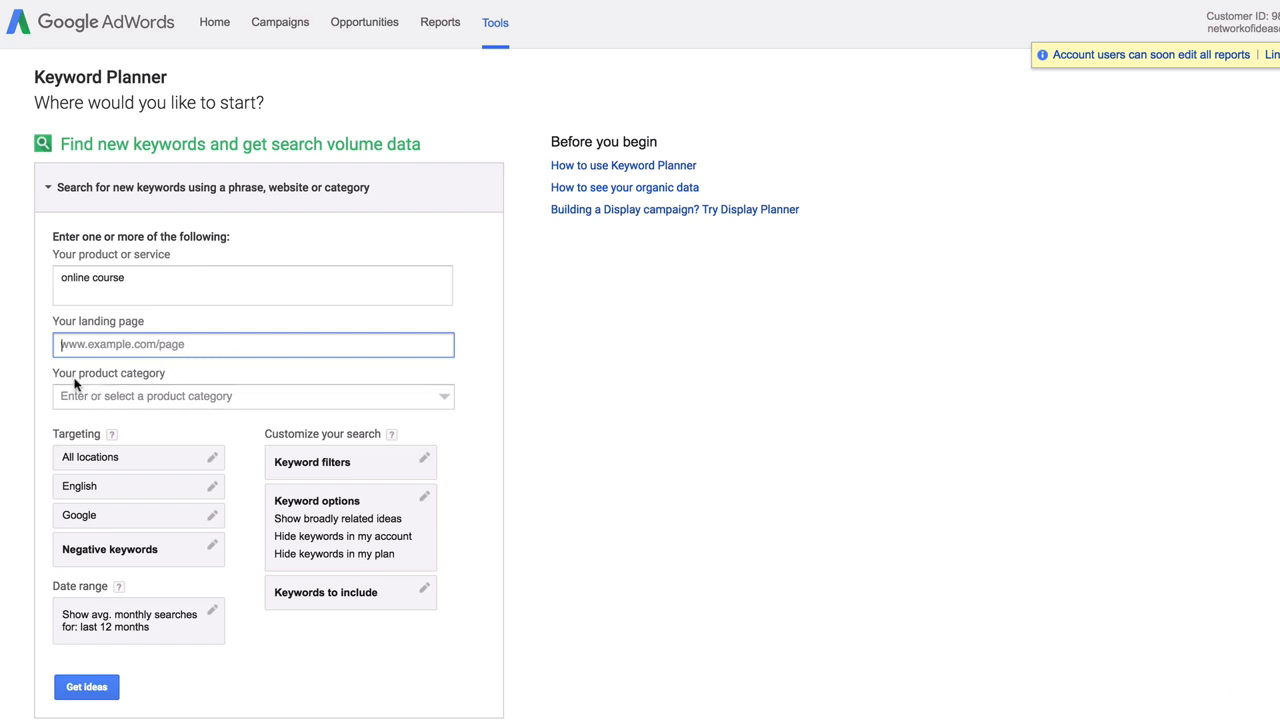
click(130, 396)
click(545, 398)
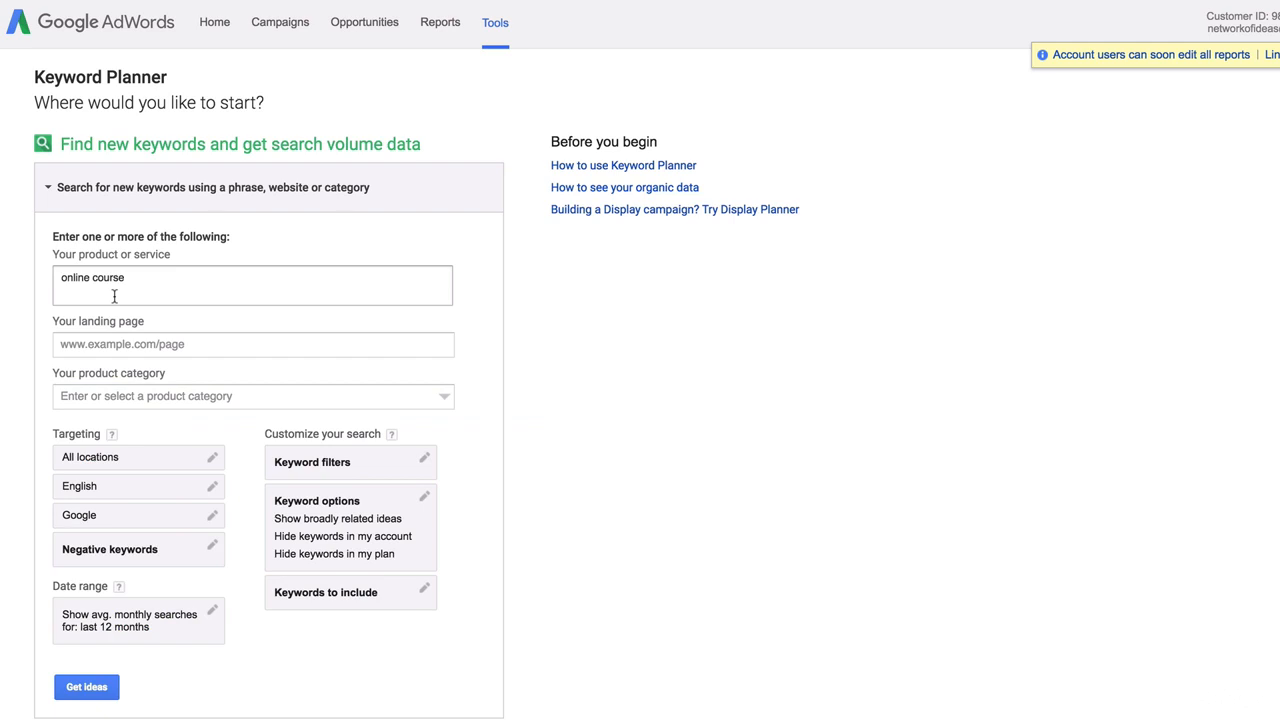
Keep location and language unchanged, target Google search only, and add no negative keywords
click(118, 463)
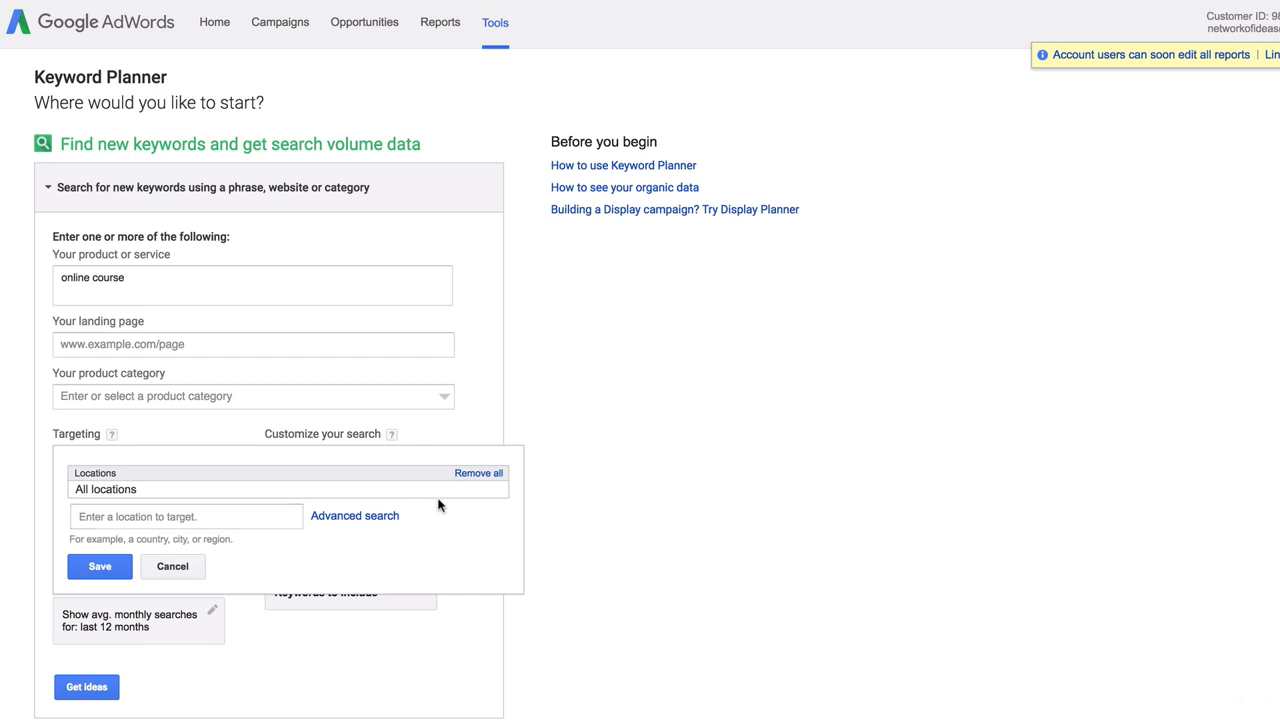
click(172, 566)
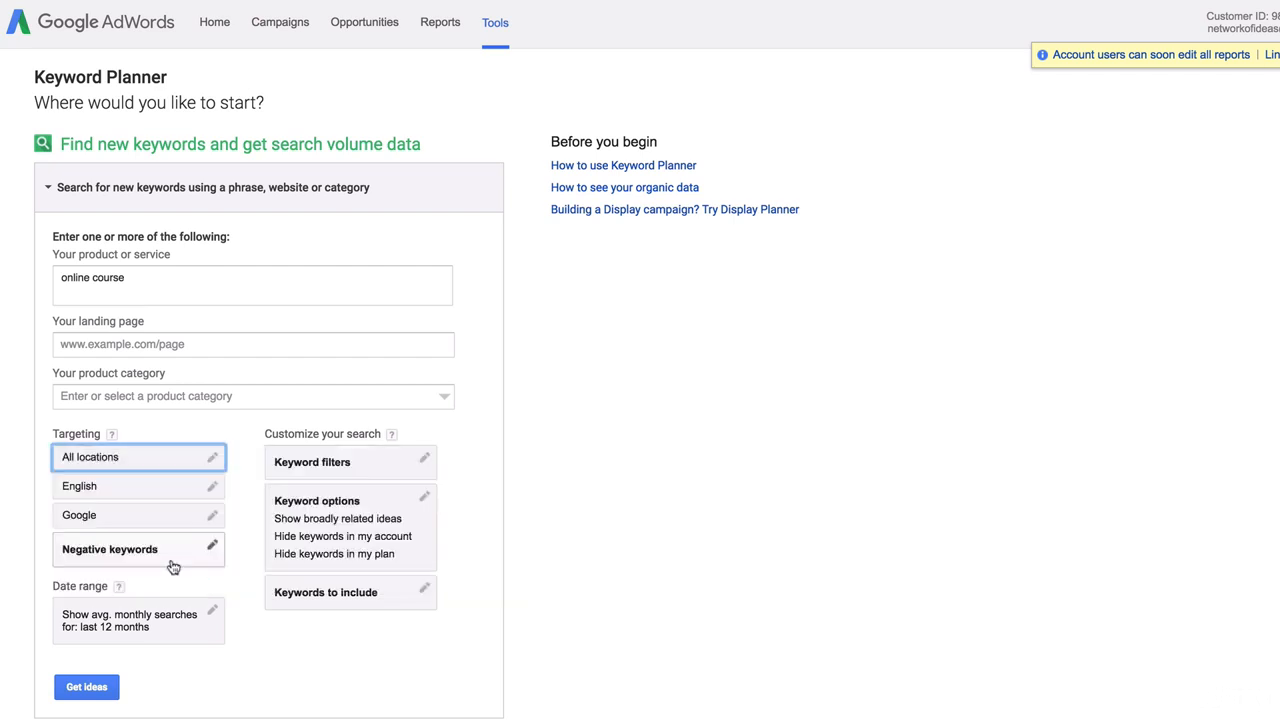
click(100, 488)
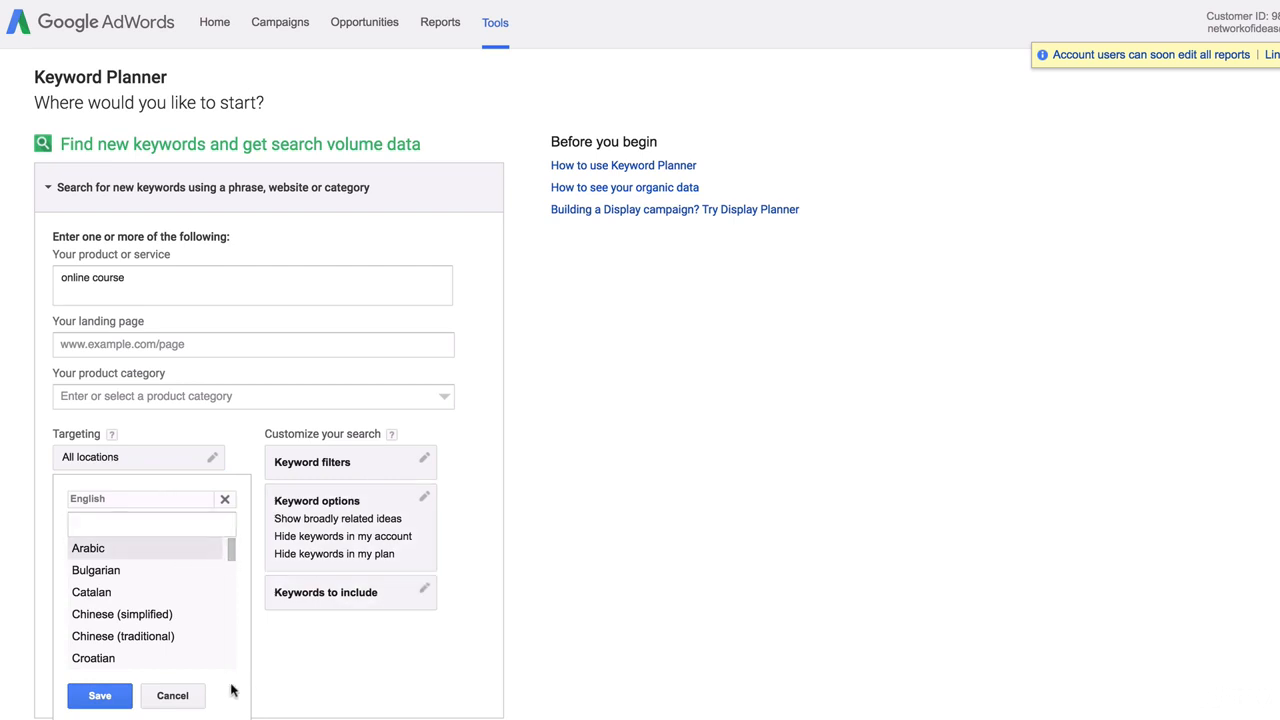
click(189, 695)
click(207, 516)
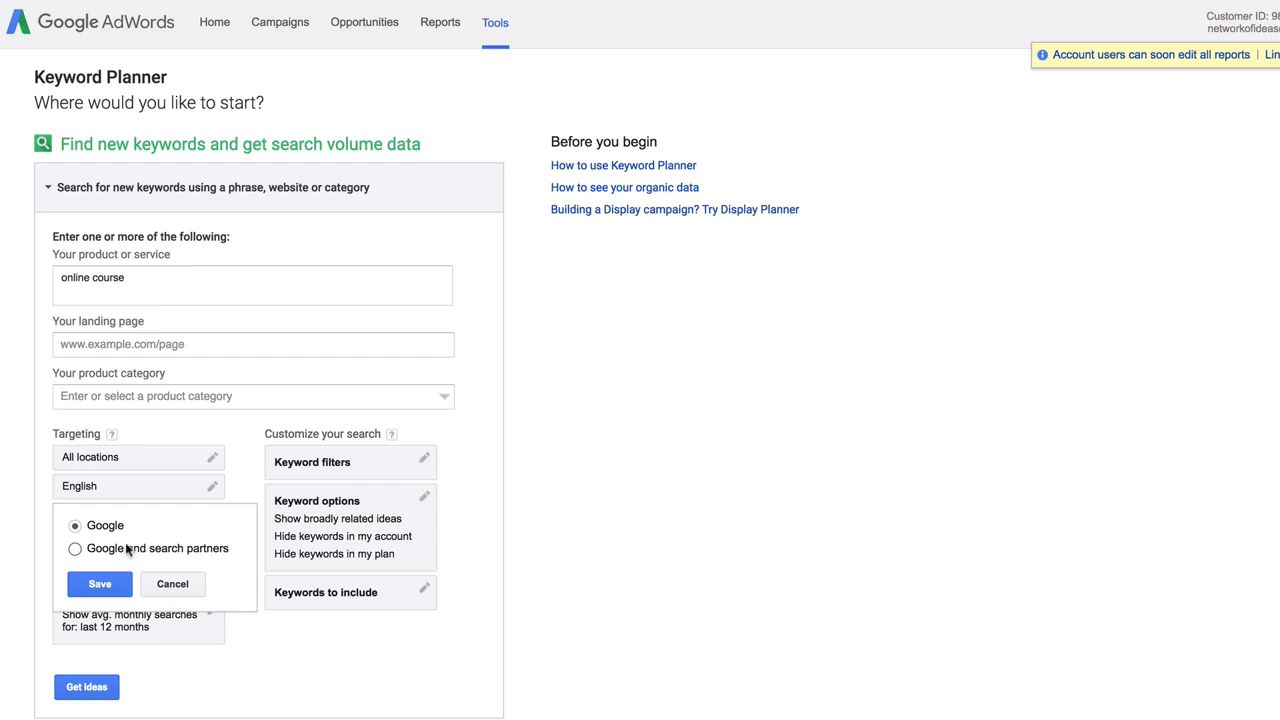
click(103, 586)
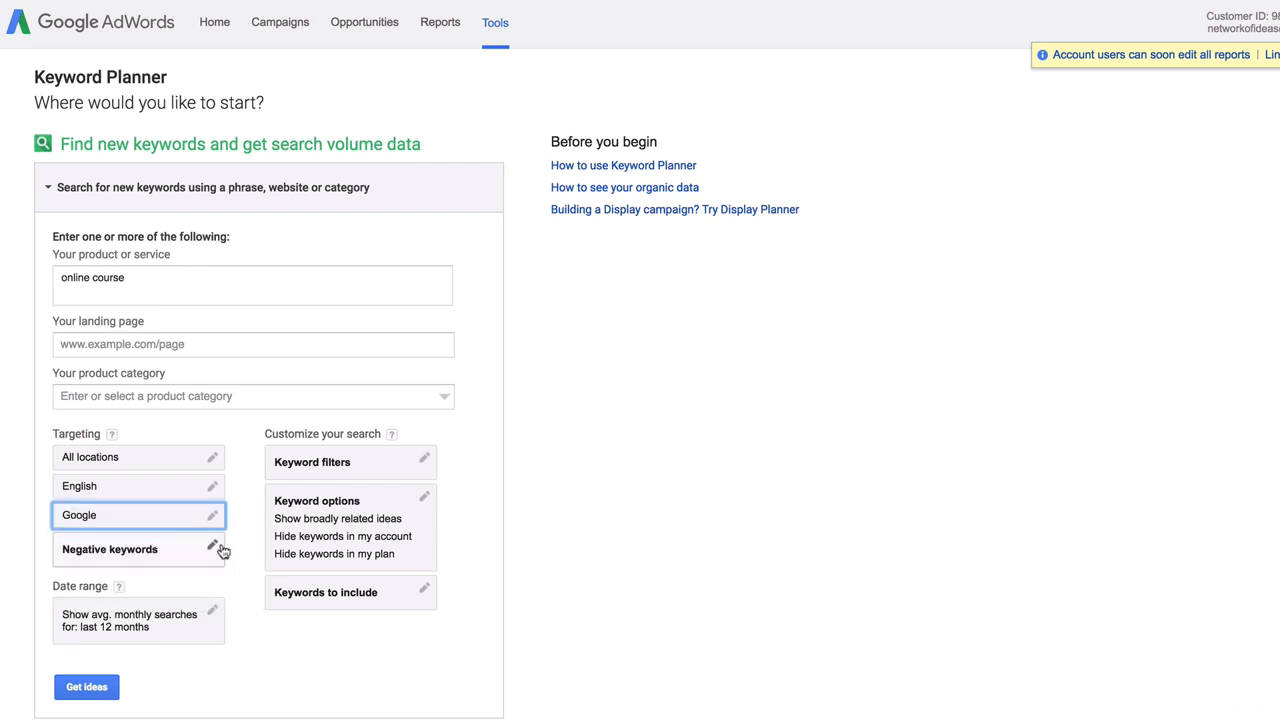
click(188, 549)
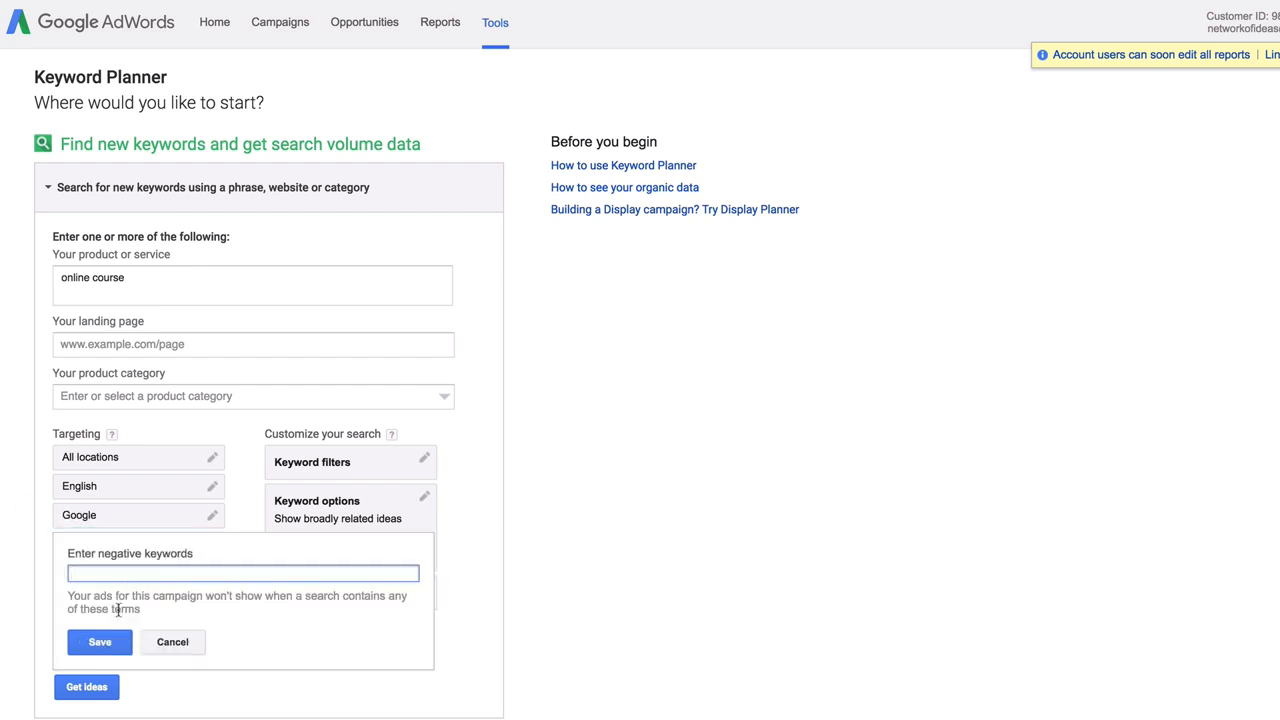
click(176, 643)
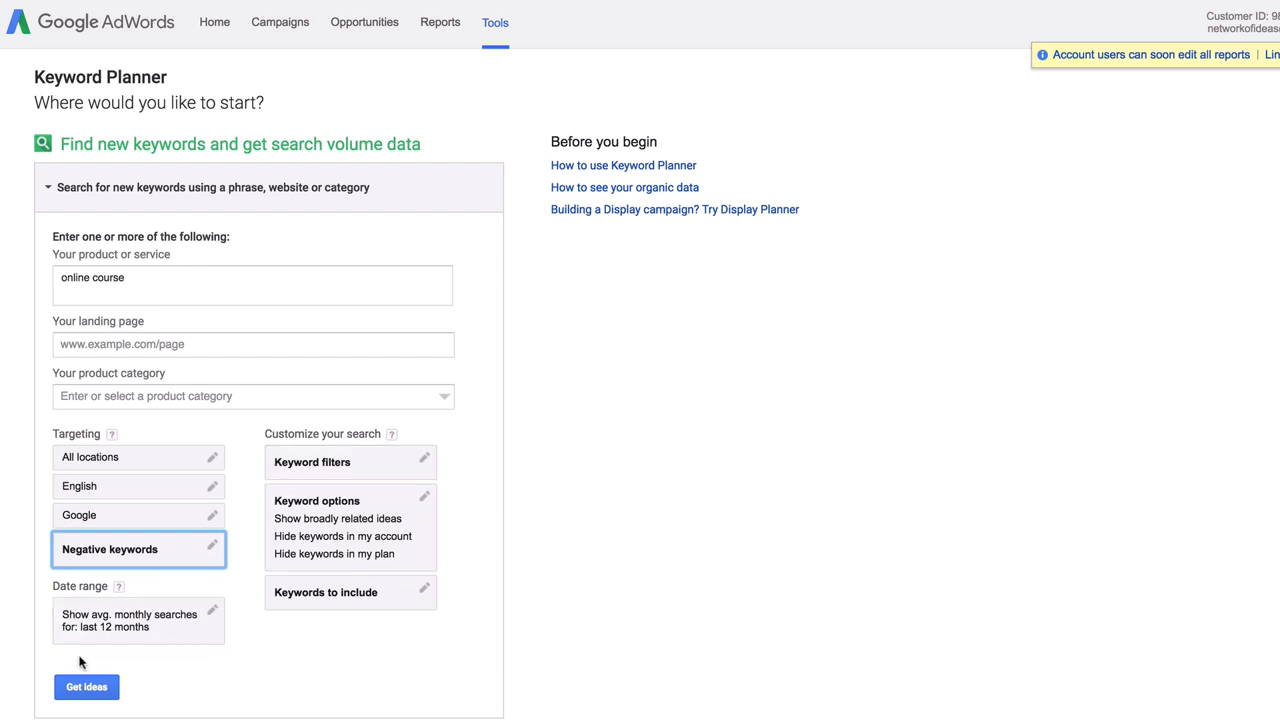
Reselect 'online course' in the product field and get keyword ideas for it
drag(66, 278, 137, 284)
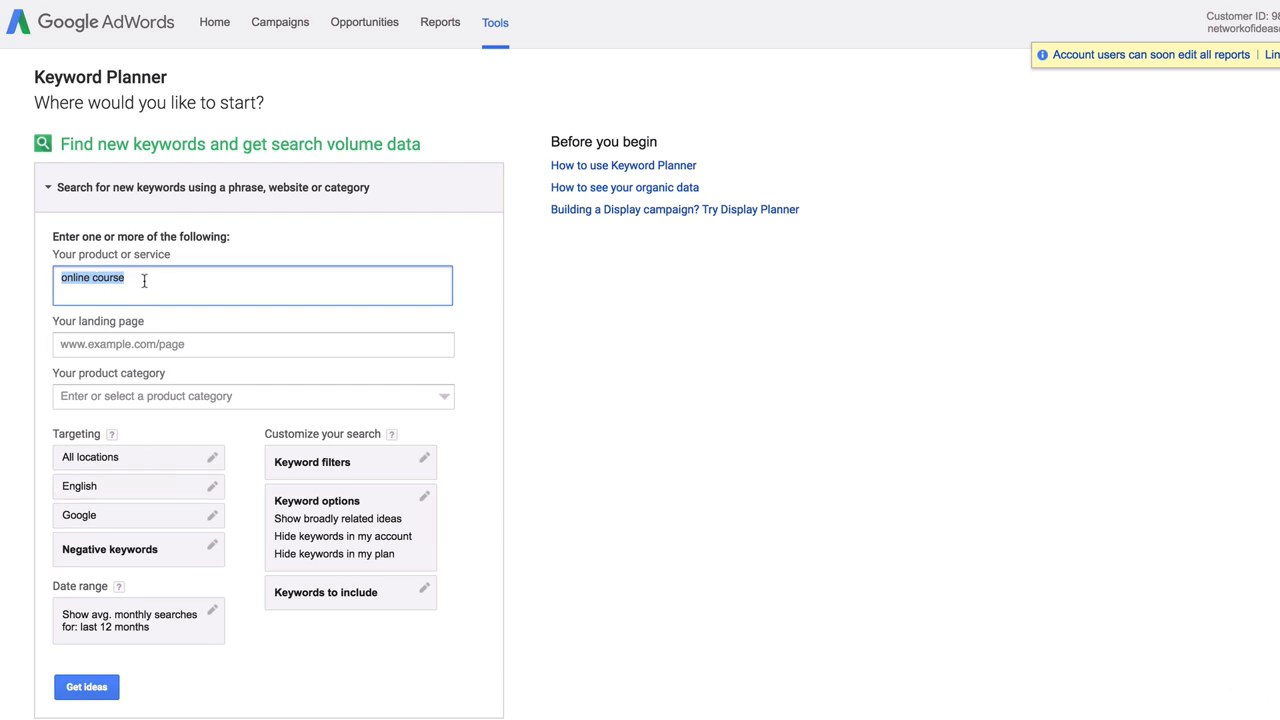
drag(143, 280, 59, 280)
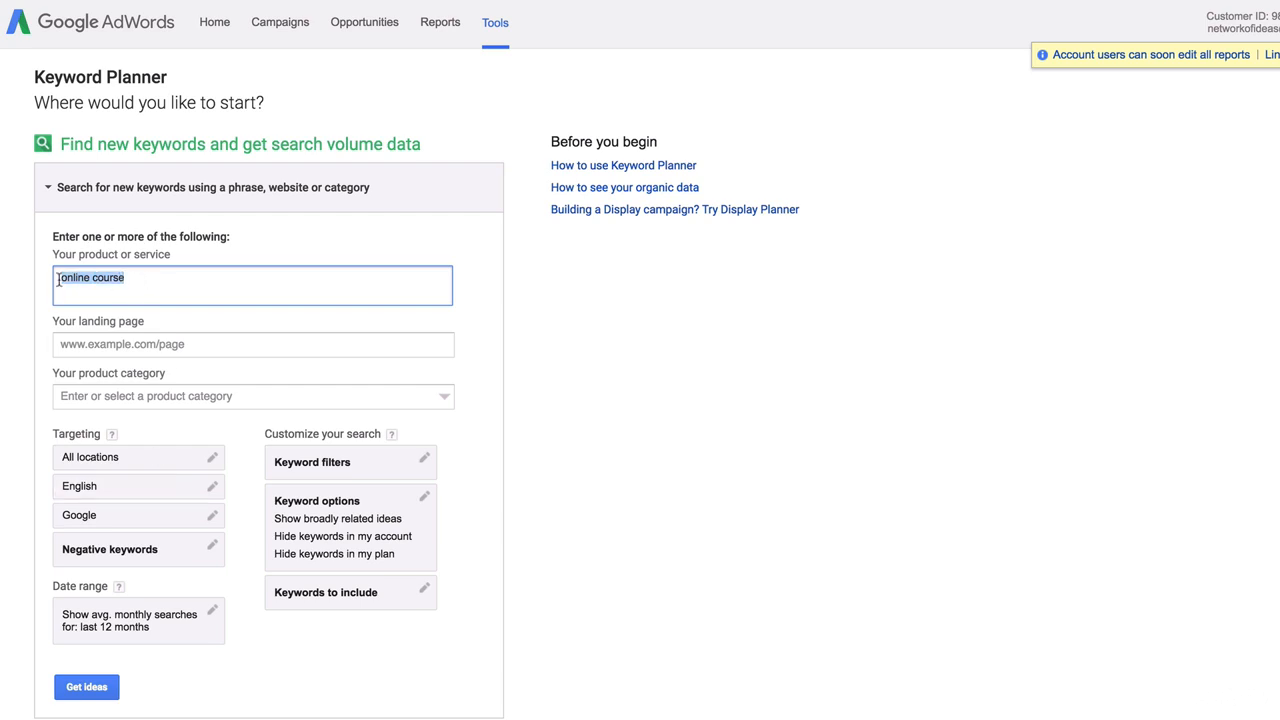
click(87, 690)
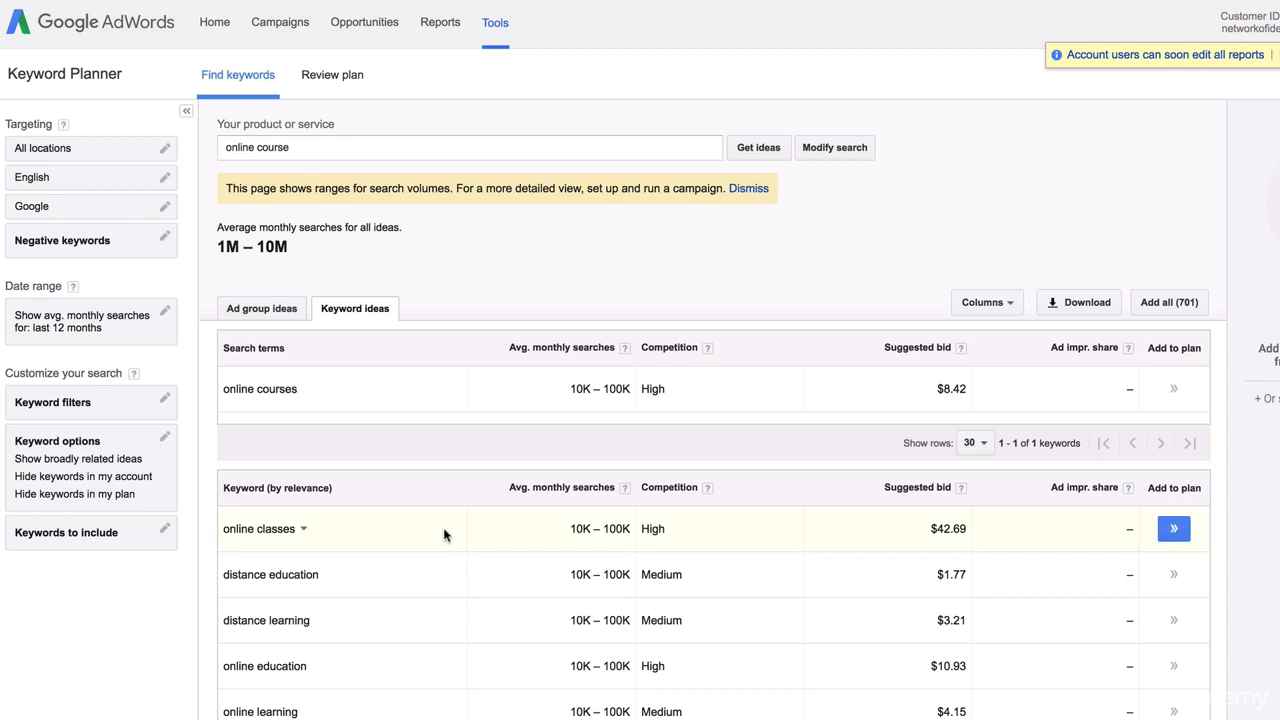
click(270, 314)
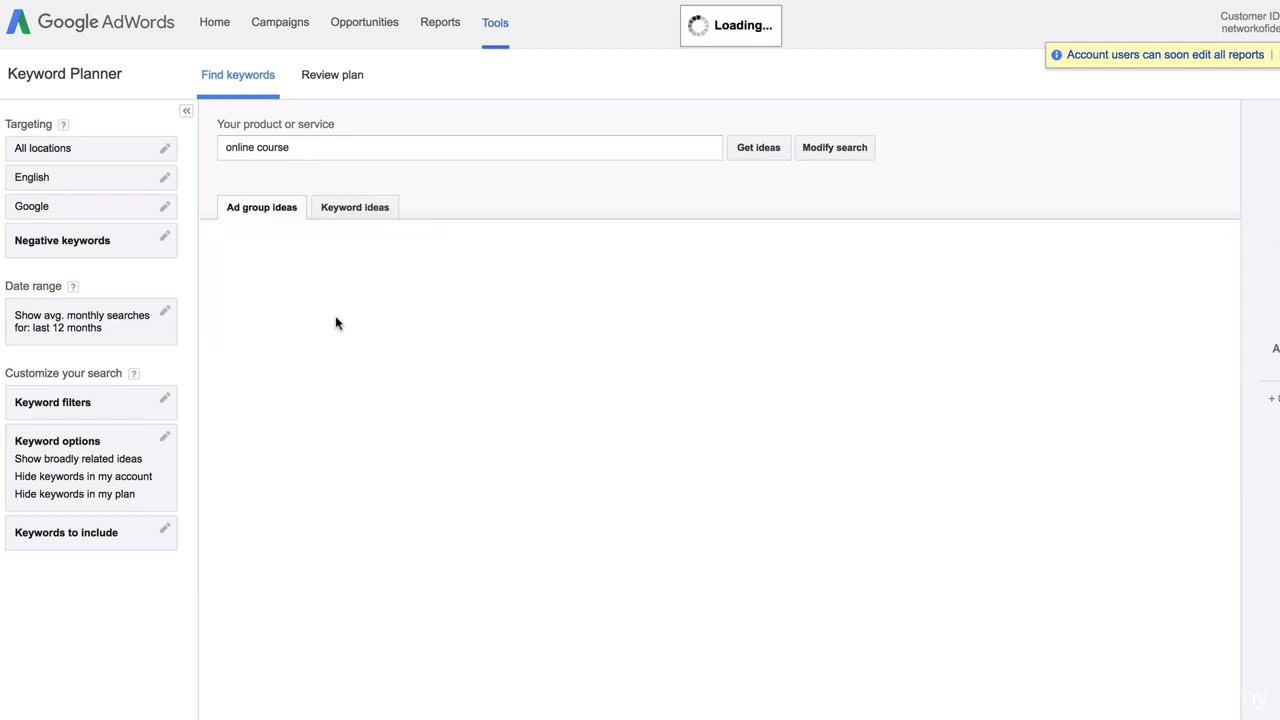
scroll(494, 477, down, 2)
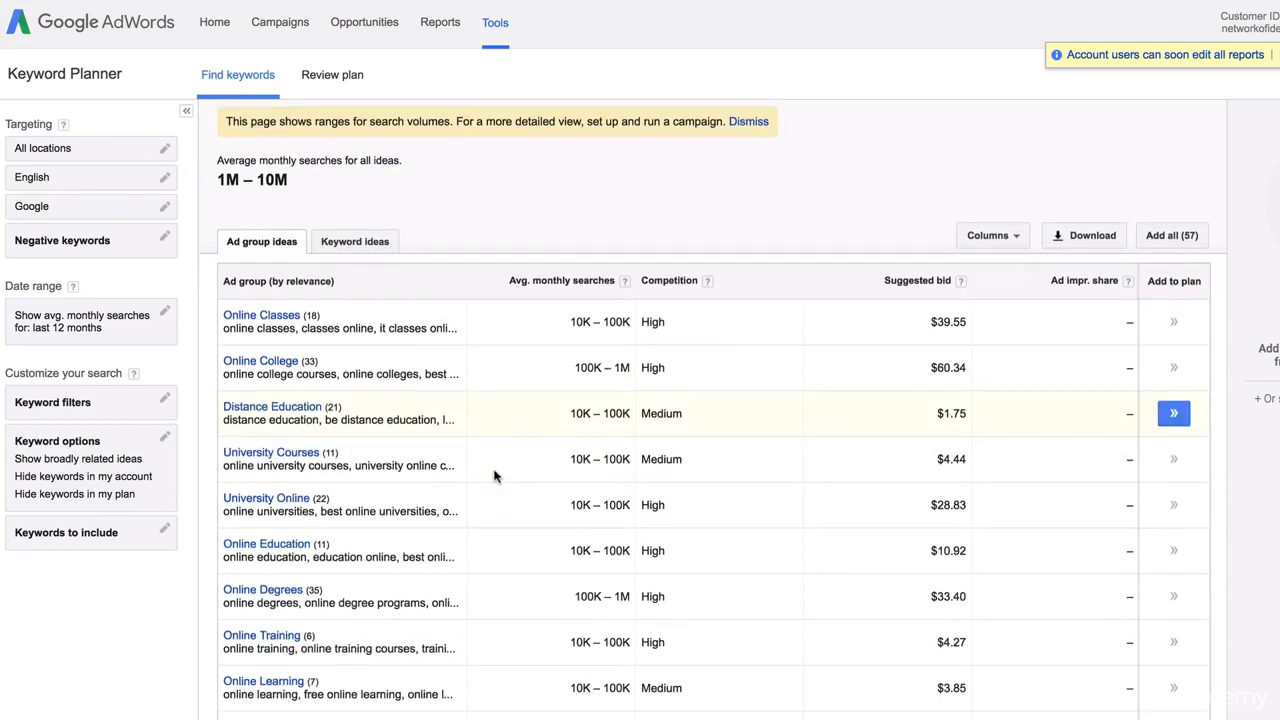
scroll(494, 477, up, 2)
click(356, 312)
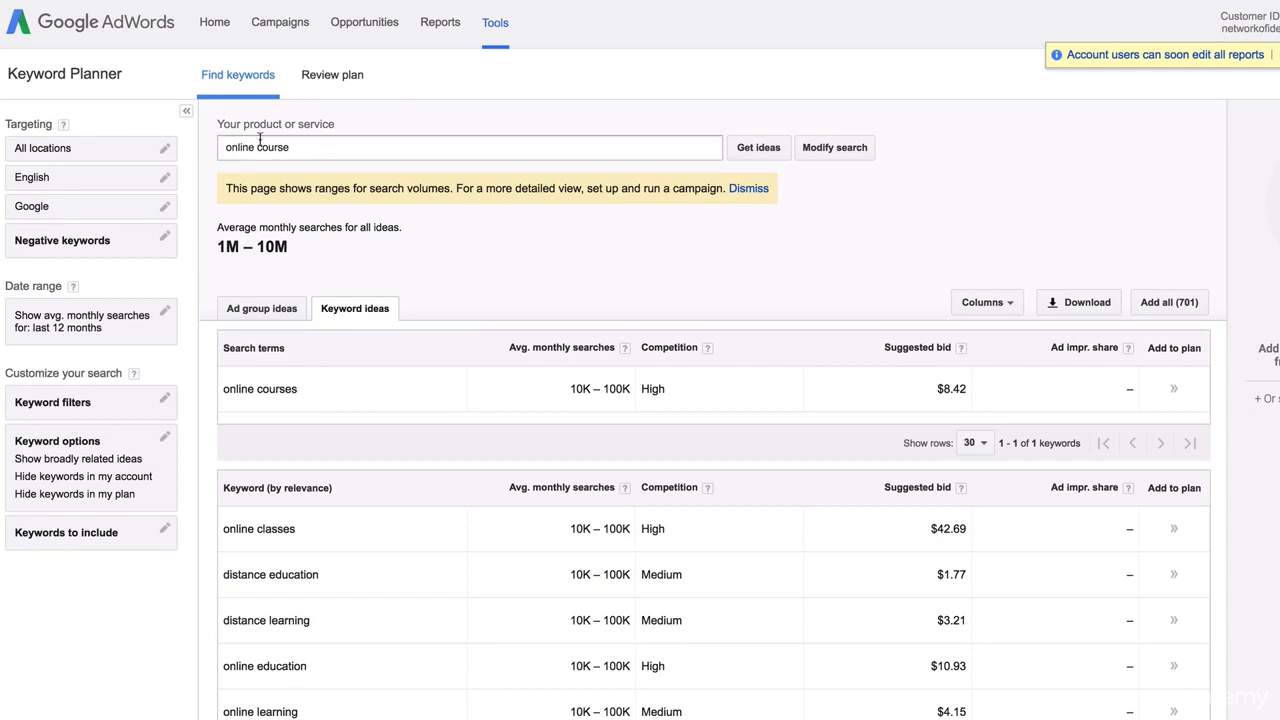
drag(227, 388, 300, 390)
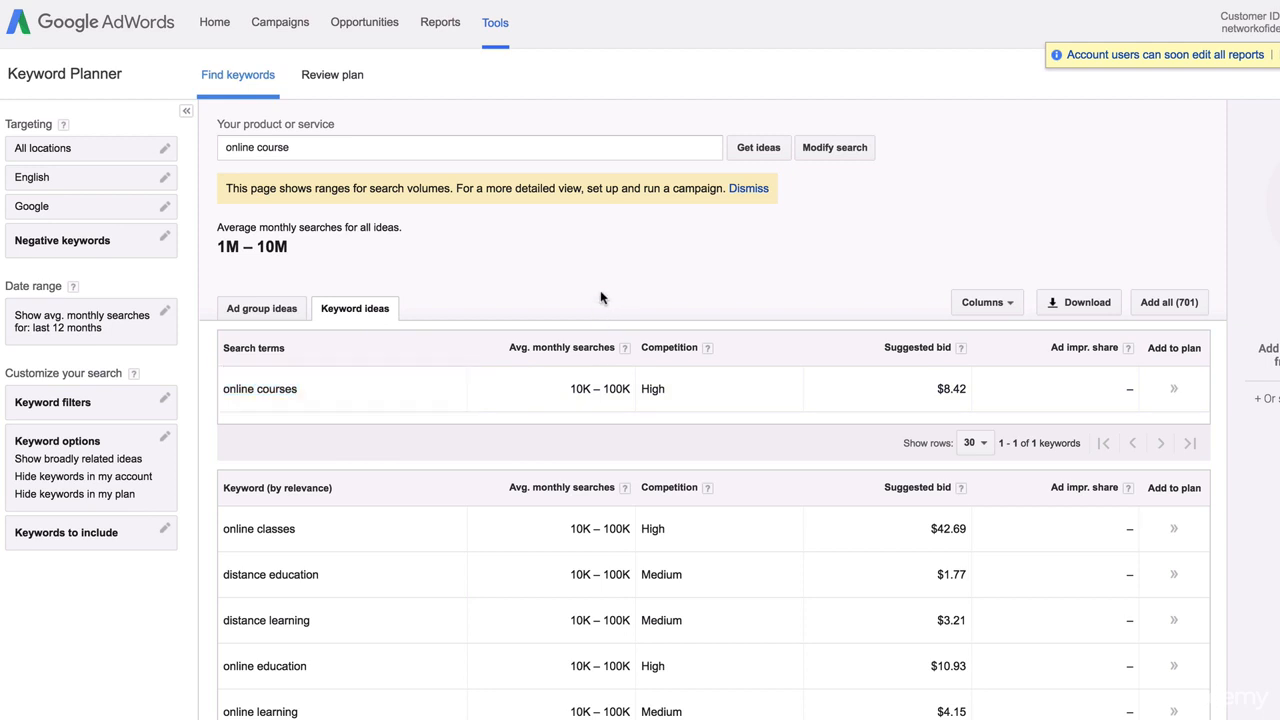
drag(290, 147, 223, 147)
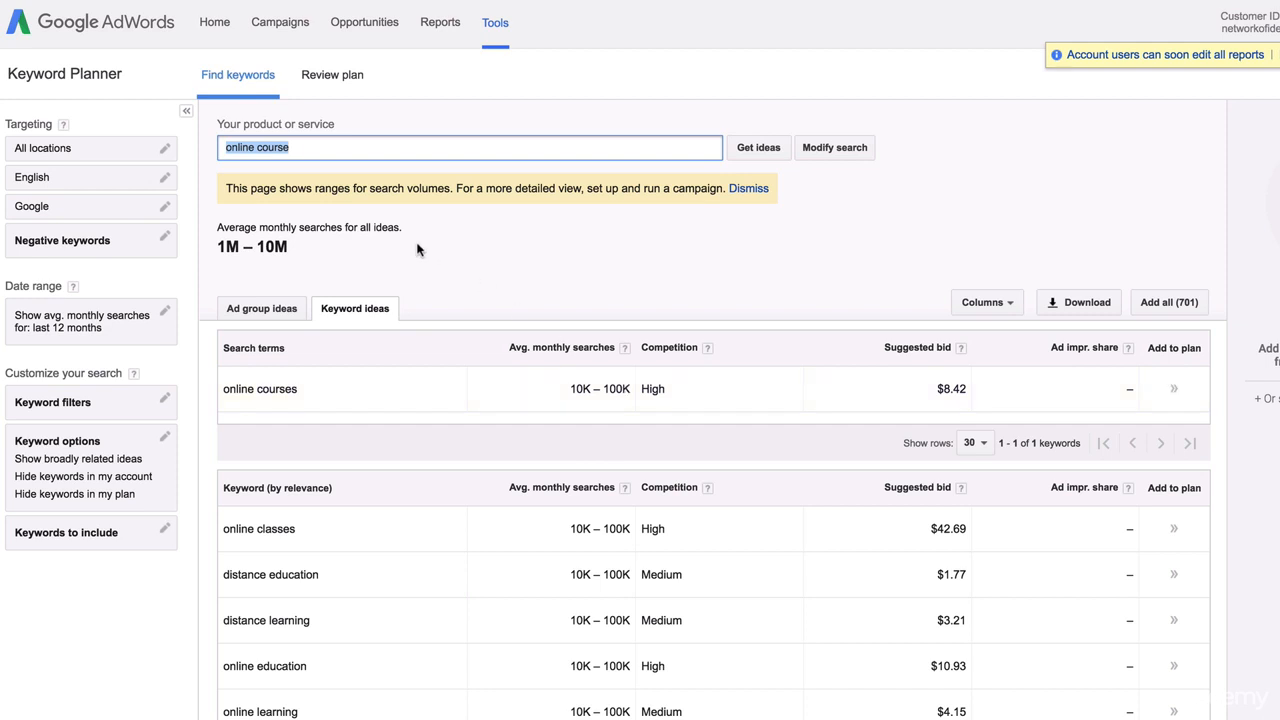
Launch TextEdit through Spotlight and start a new blank document
drag(312, 147, 205, 149)
scroll(420, 420, down, 1)
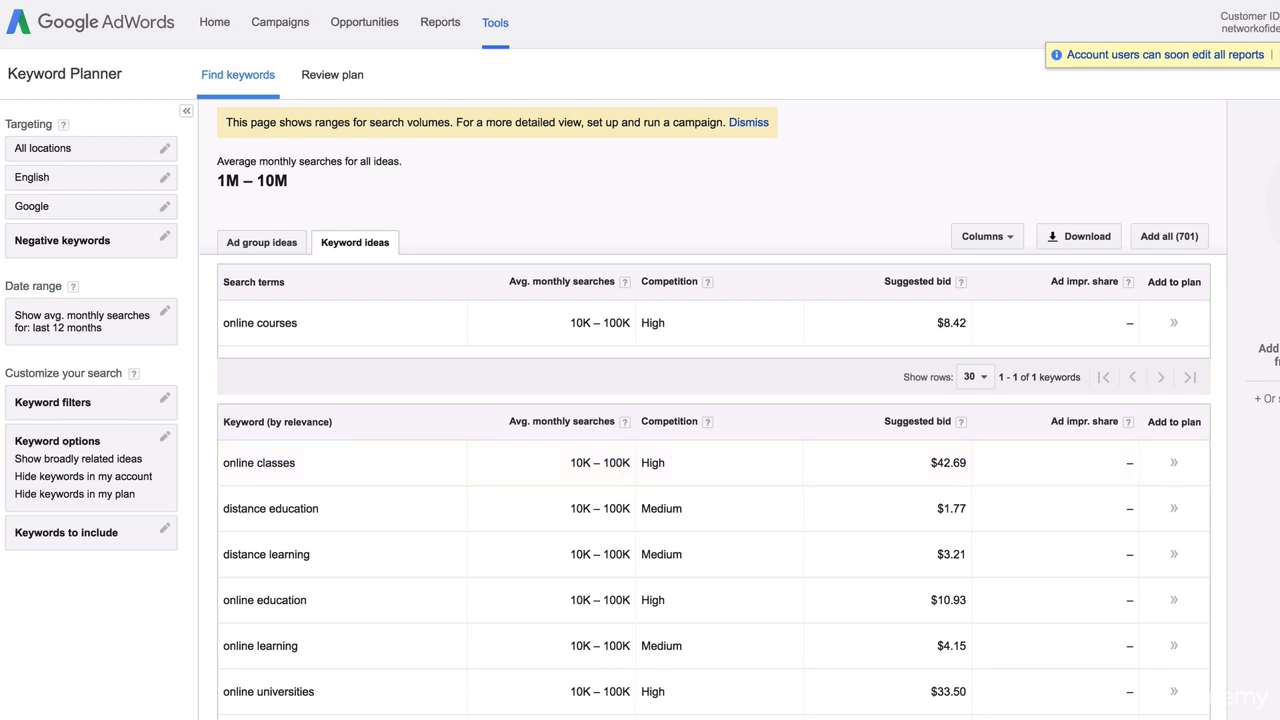
key(super+space)
text(text)
key(Return)
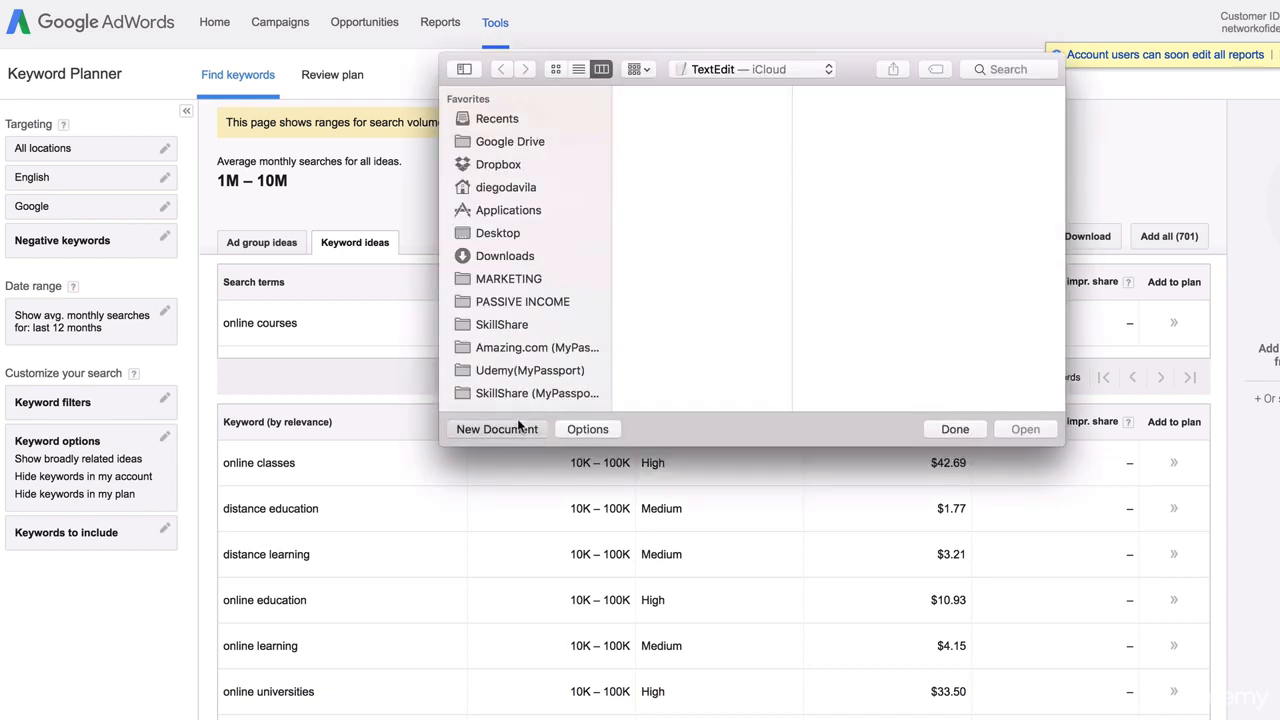
click(520, 348)
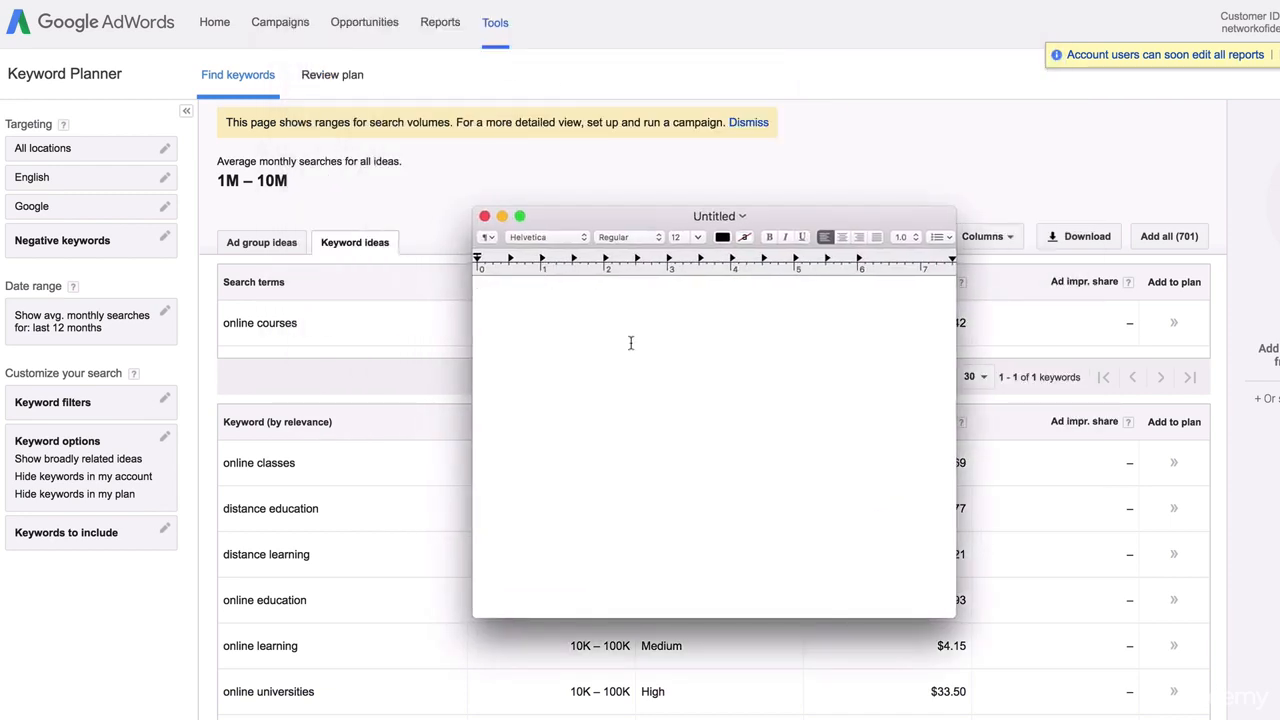
Start the note with 'online courses' and 'online classes' on separate lines
text(onec)
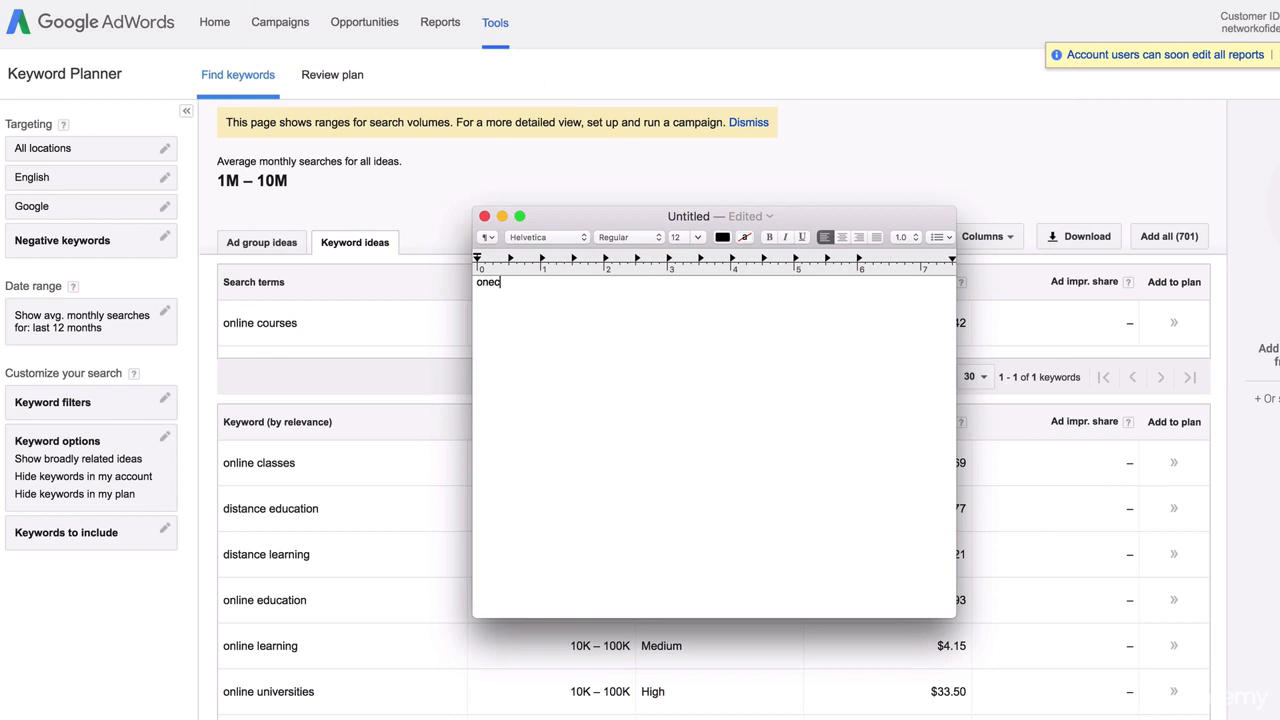
text(liline courses)
key(Return)
text(online classes)
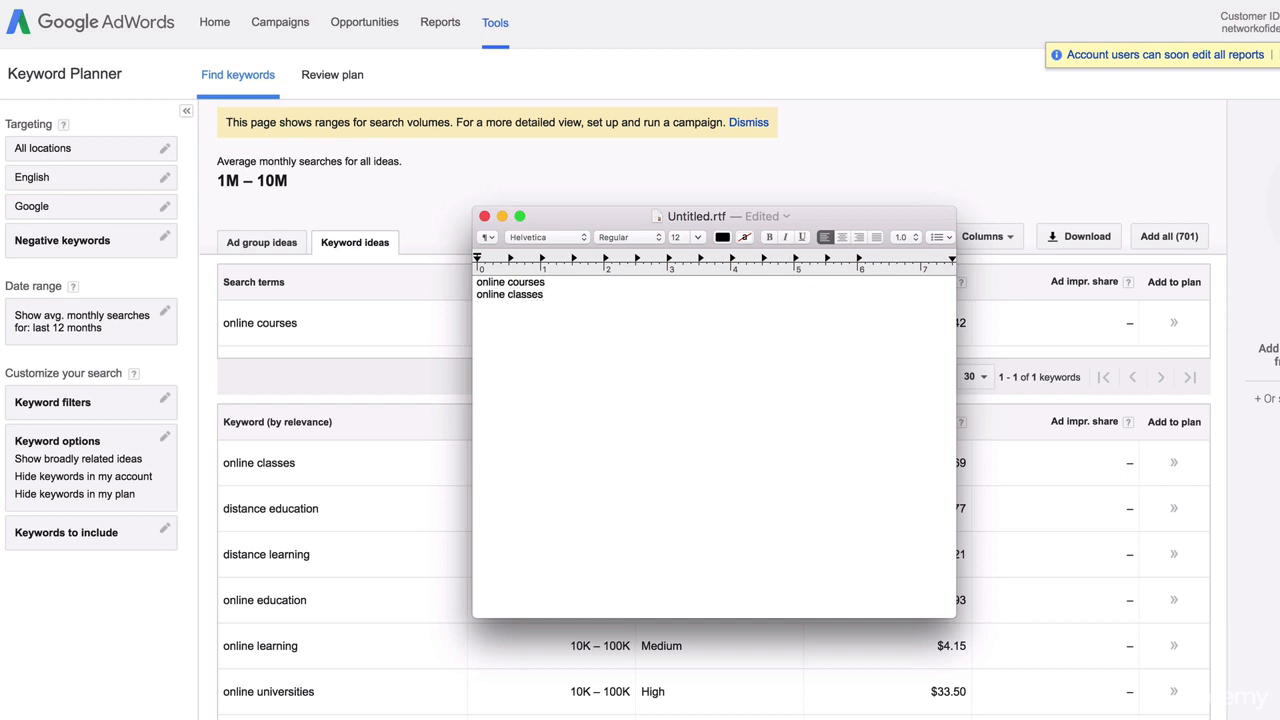
key(Return)
key(super+Tab)
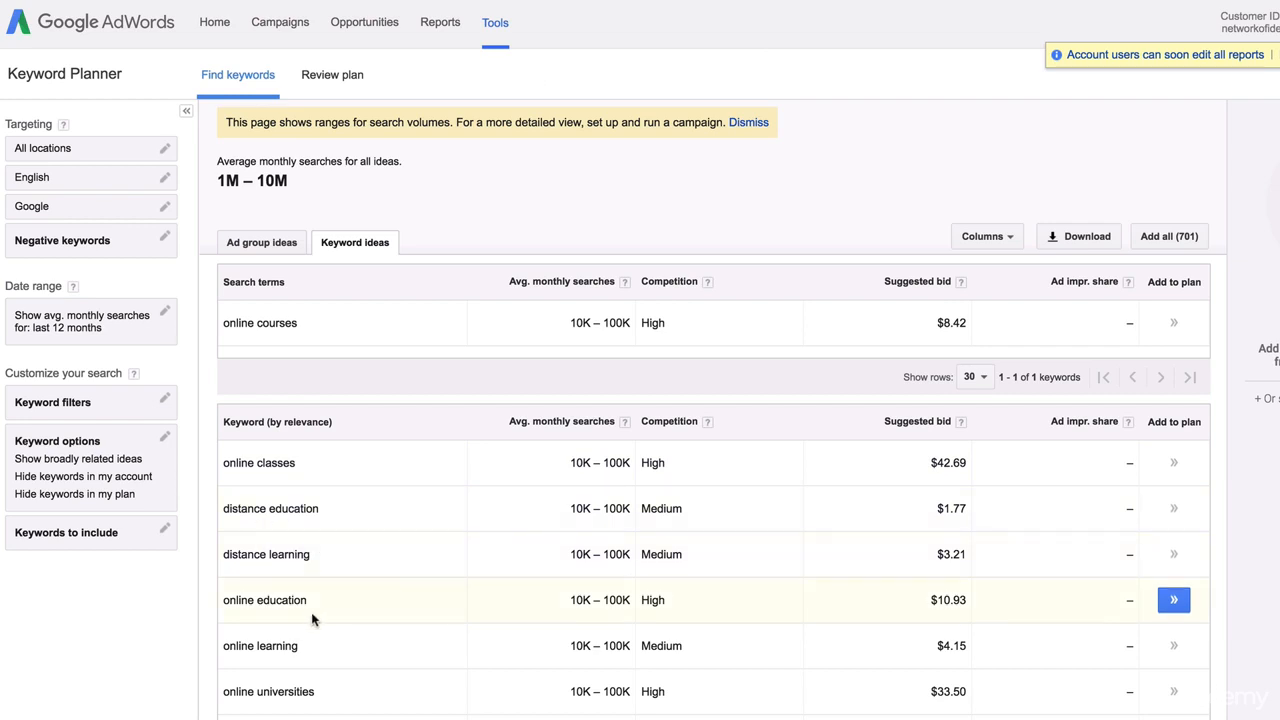
scroll(306, 614, down, 1)
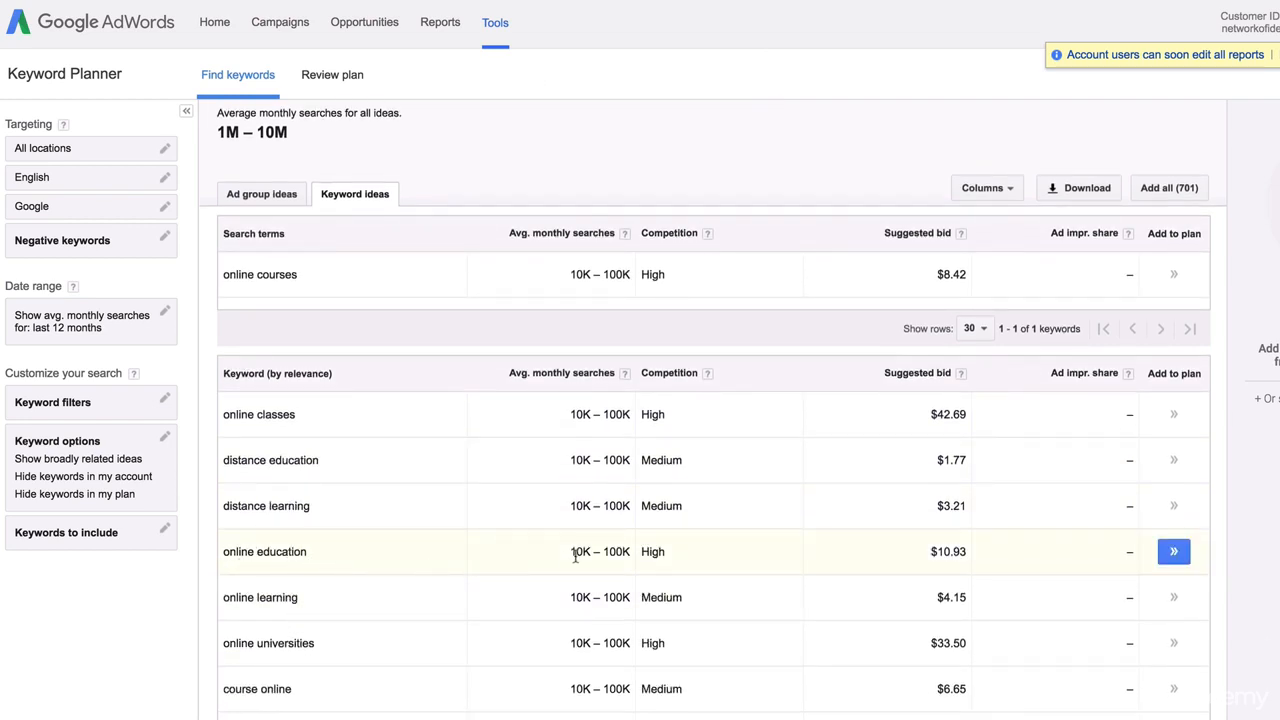
key(super+Tab)
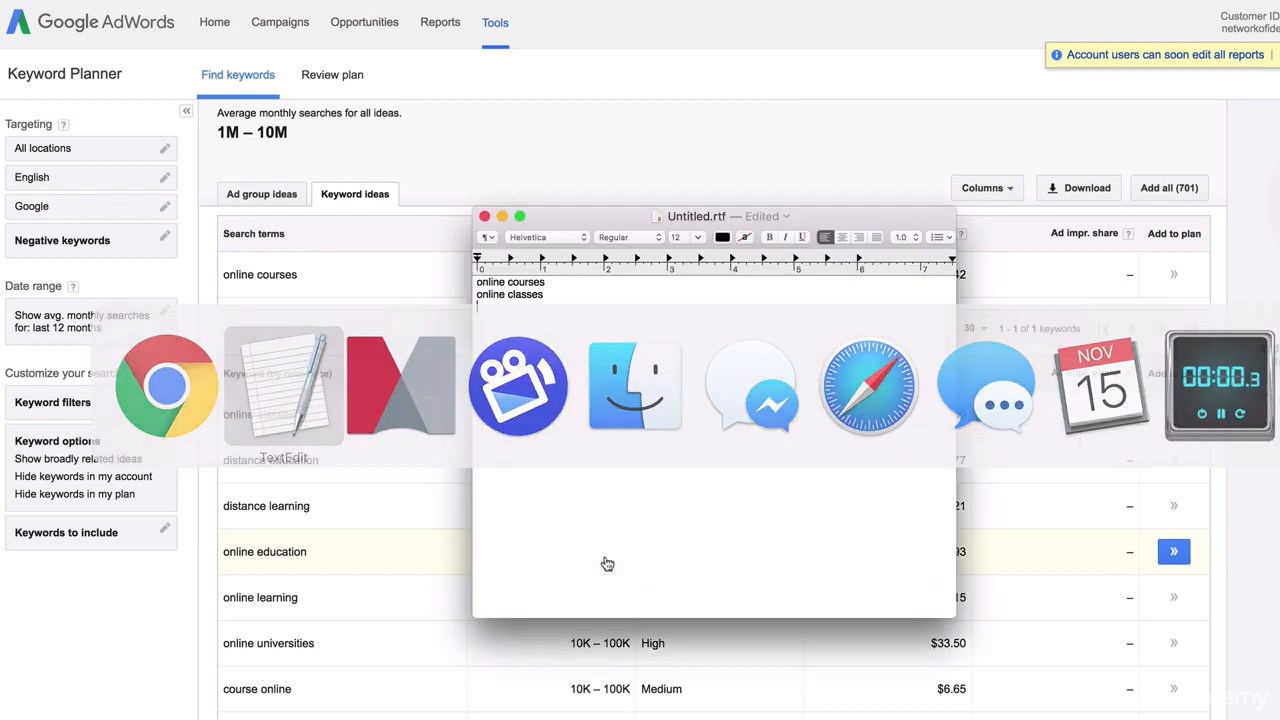
Add 'online education' and 'online learning' to the note from the keyword table
text(online)
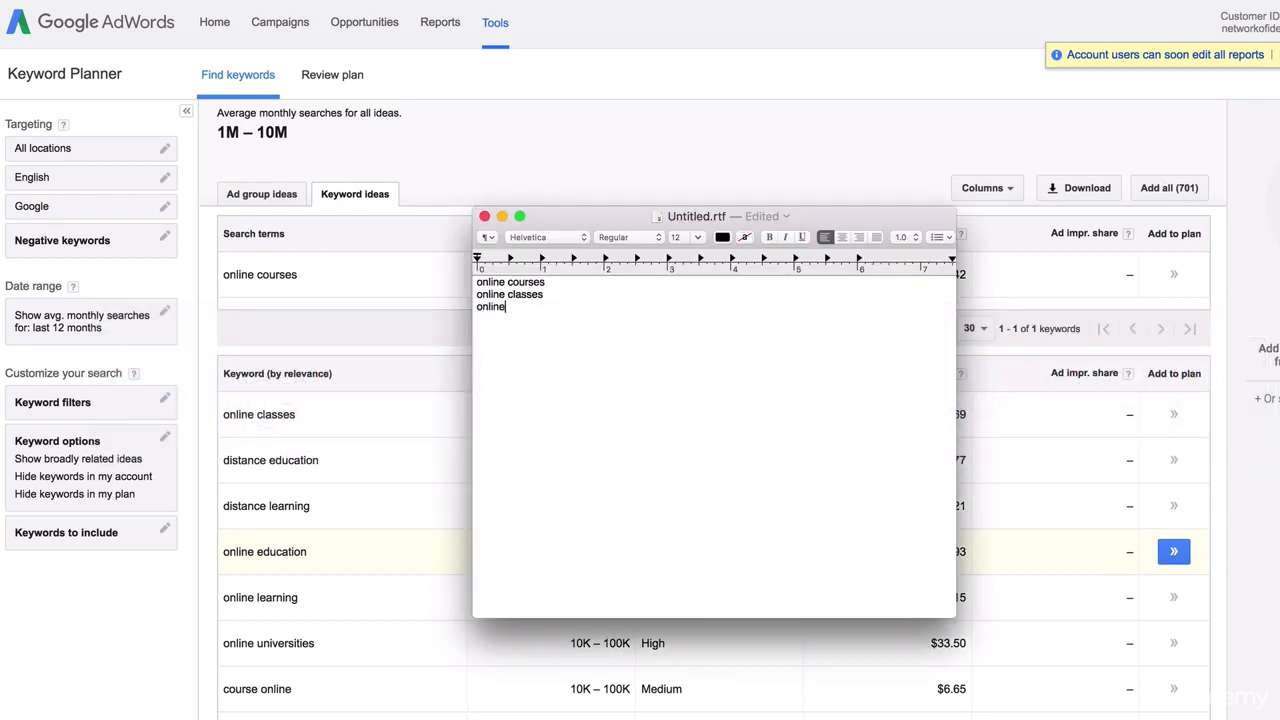
text( education)
key(super+Tab)
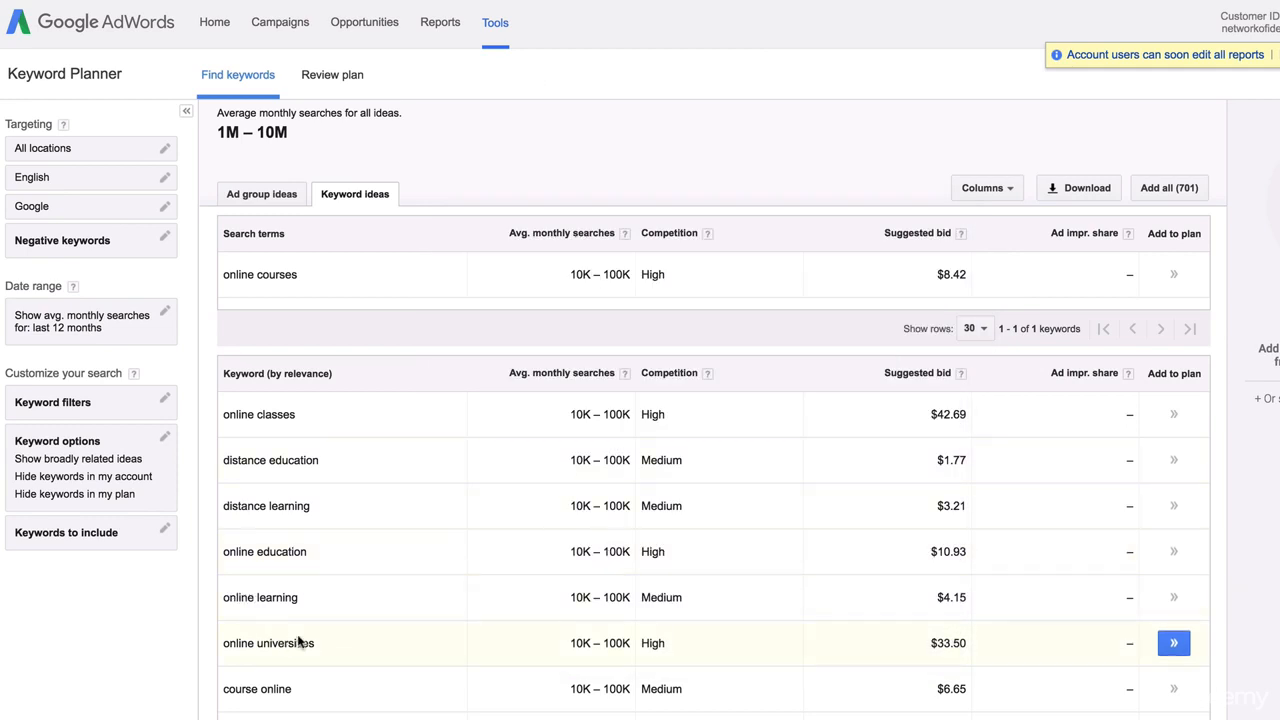
scroll(298, 643, down, 1)
key(super+Tab)
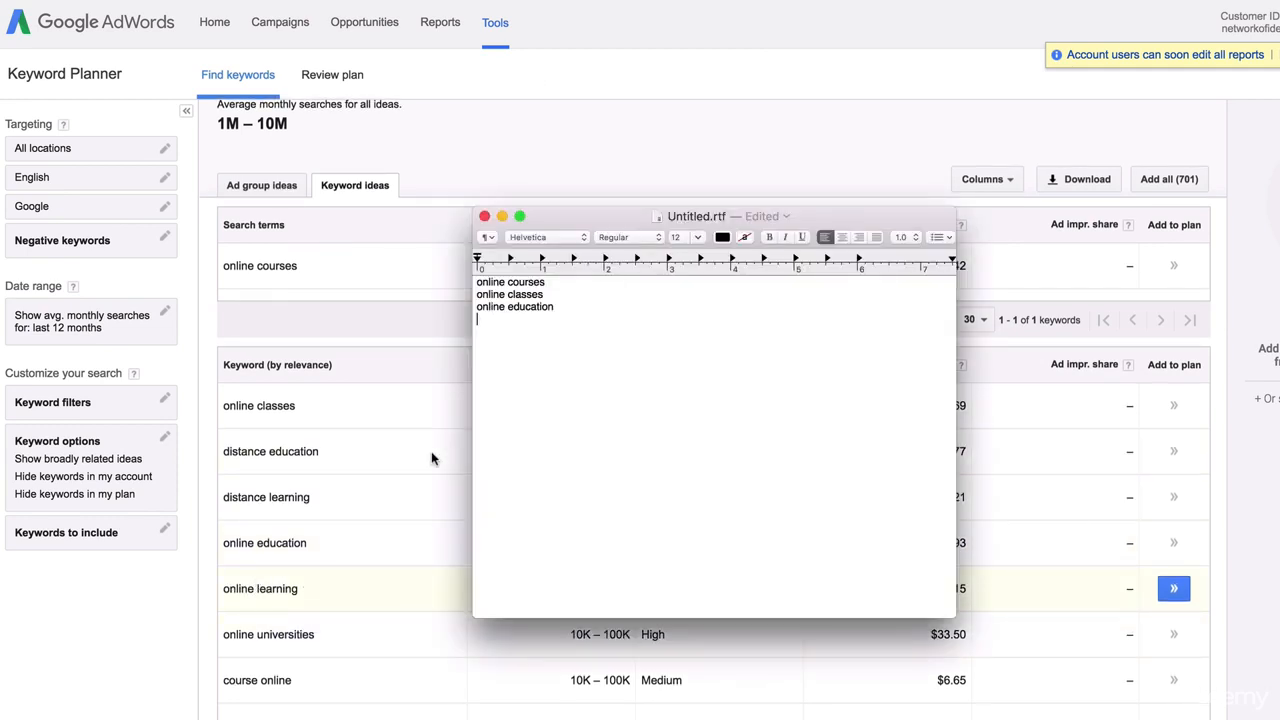
key(Return)
text(online learning)
Add 'training' as the last keyword, then browse the AdWords keyword ideas again
key(super+Tab)
scroll(429, 454, down, 5)
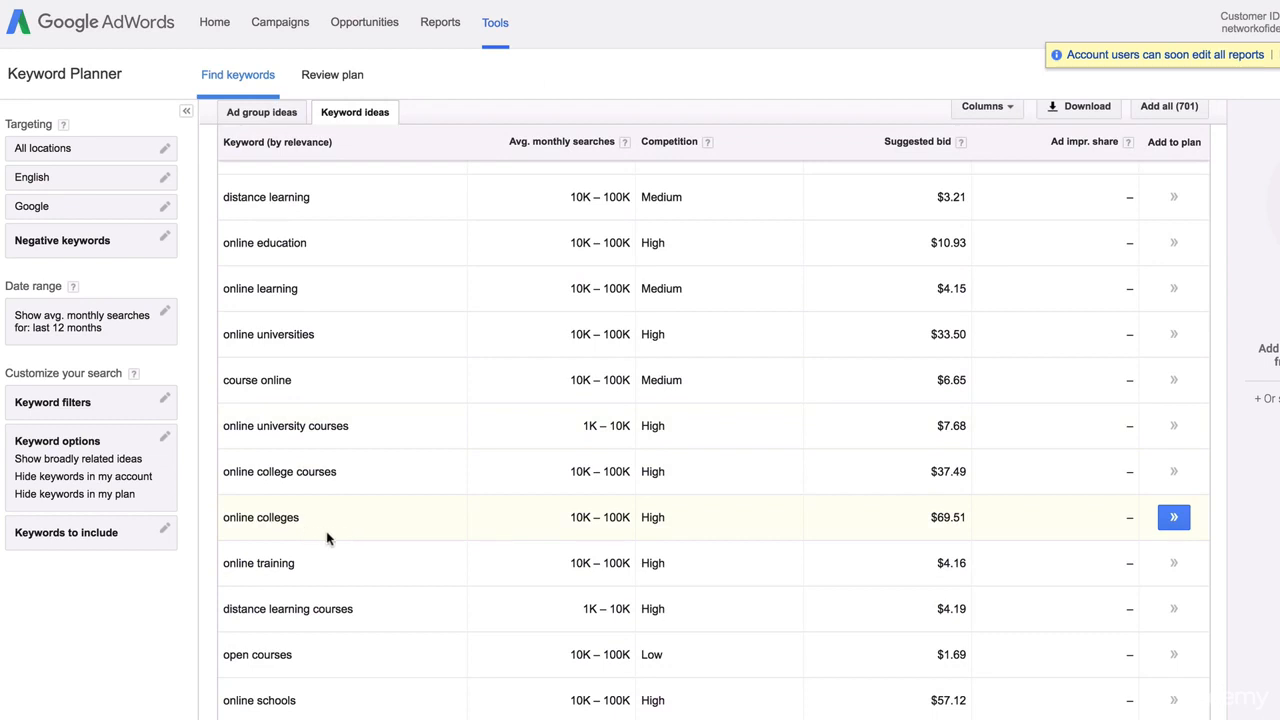
scroll(325, 540, down, 1)
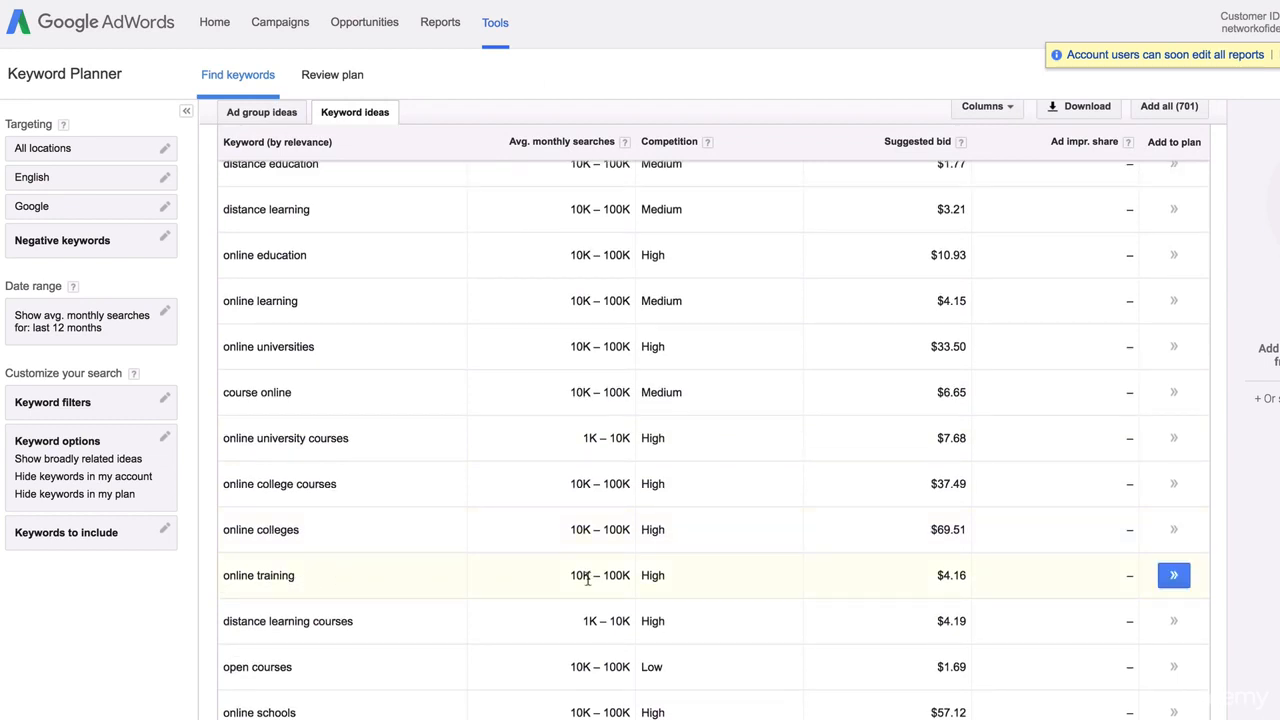
key(super+Tab)
key(Return)
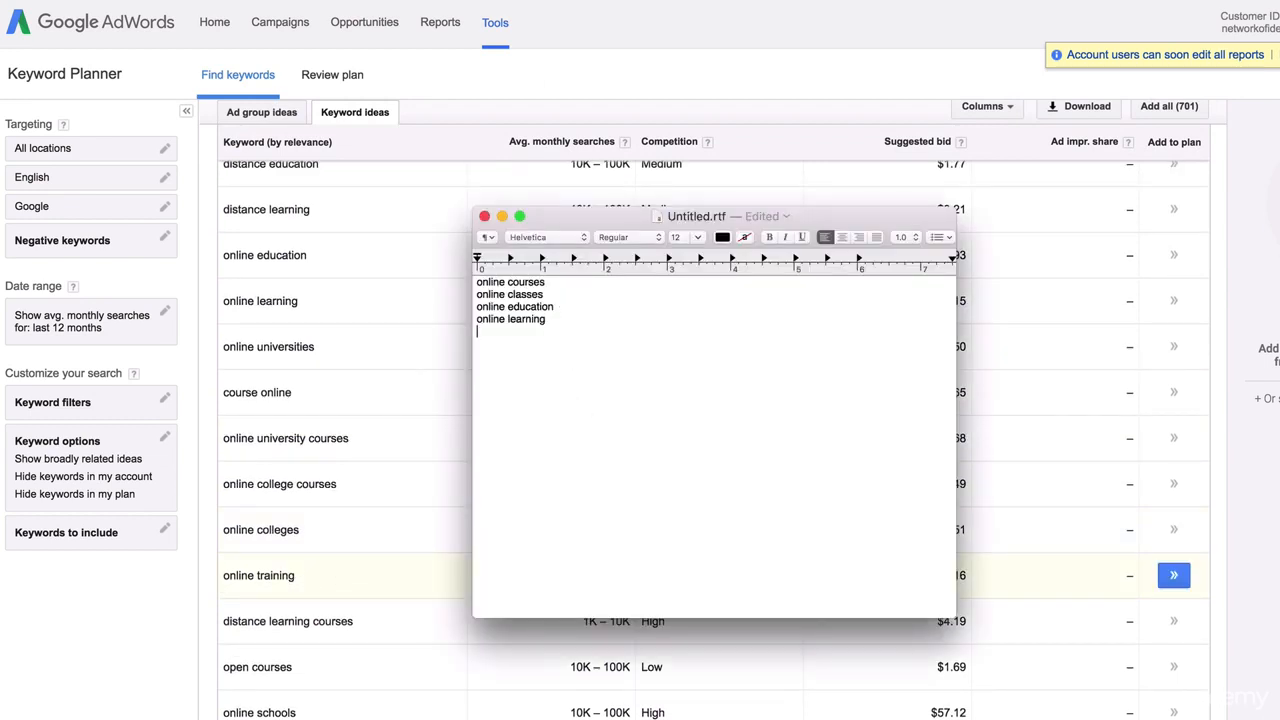
text(training)
key(super+Tab)
scroll(550, 330, down, 3)
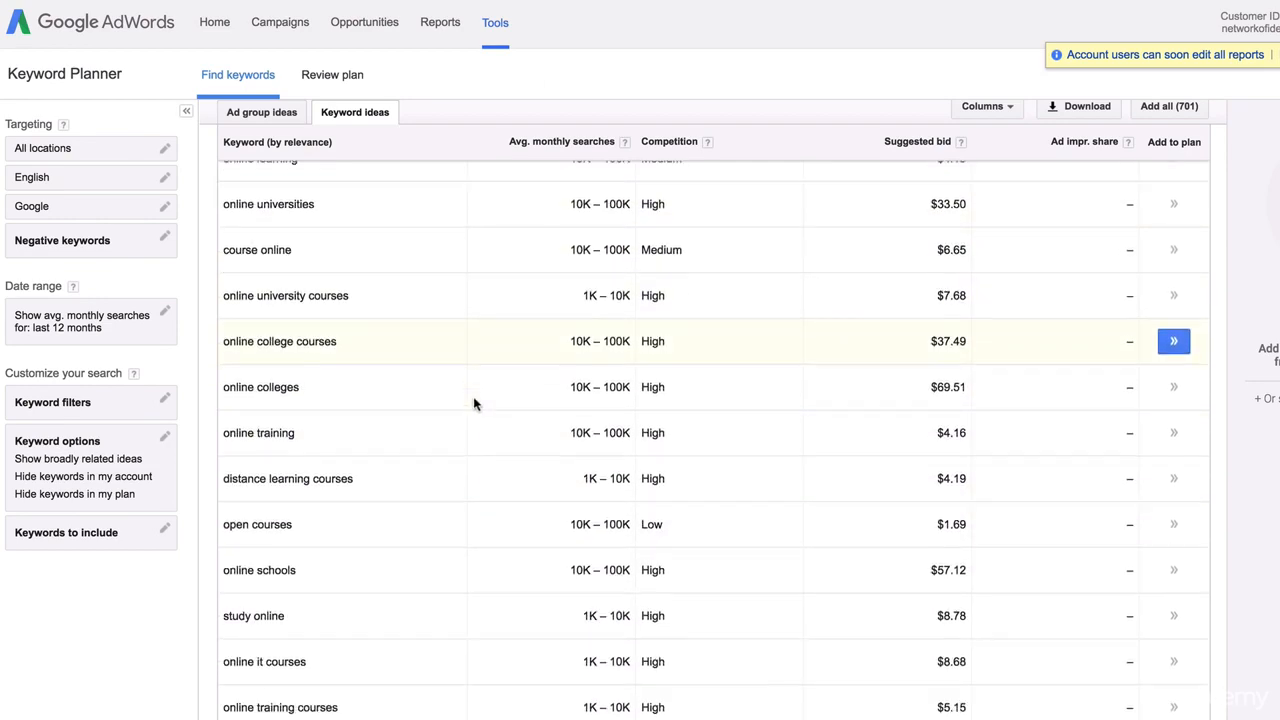
scroll(474, 403, up, 5)
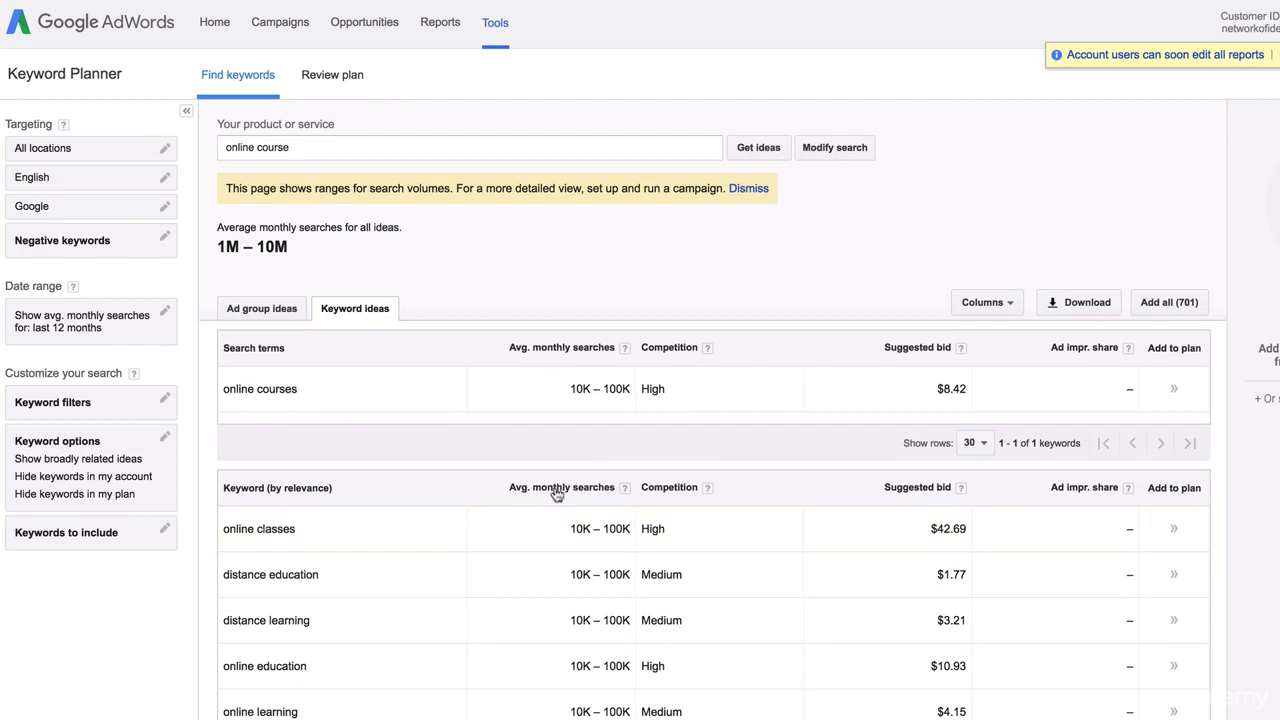
Sort keyword ideas by average monthly searches and select the top keyword 'course'
click(578, 494)
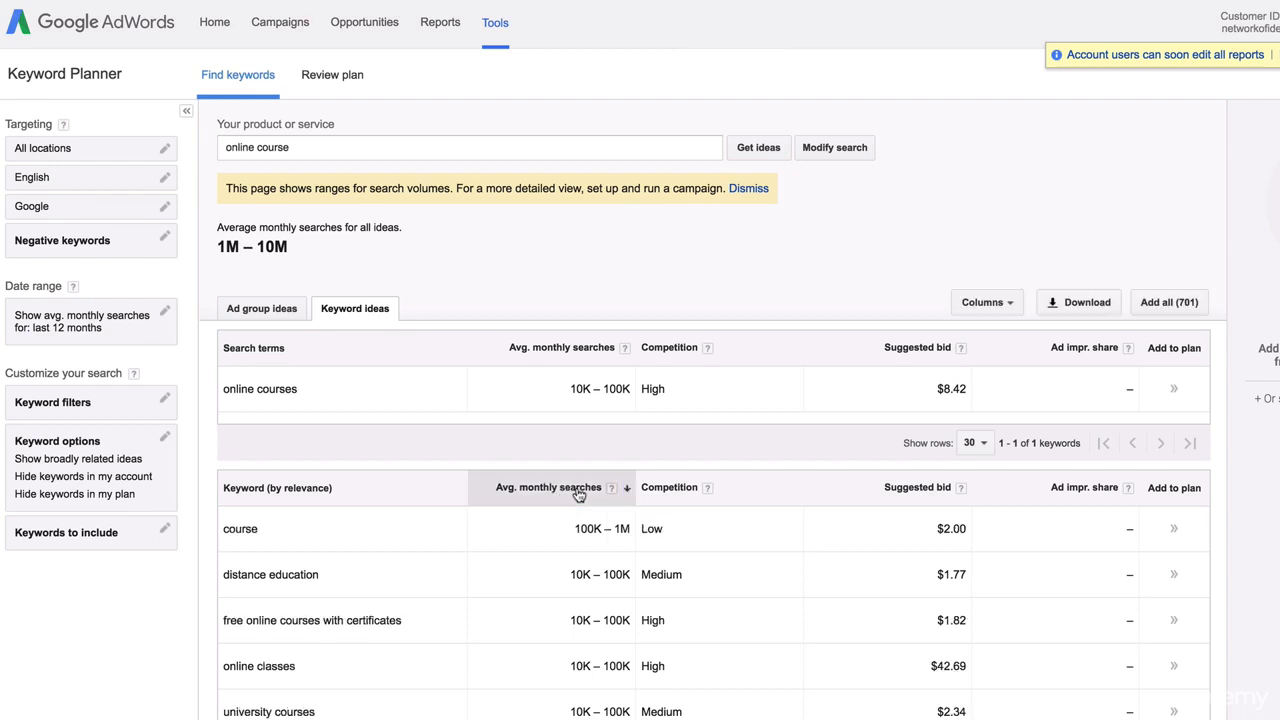
scroll(548, 494, down, 2)
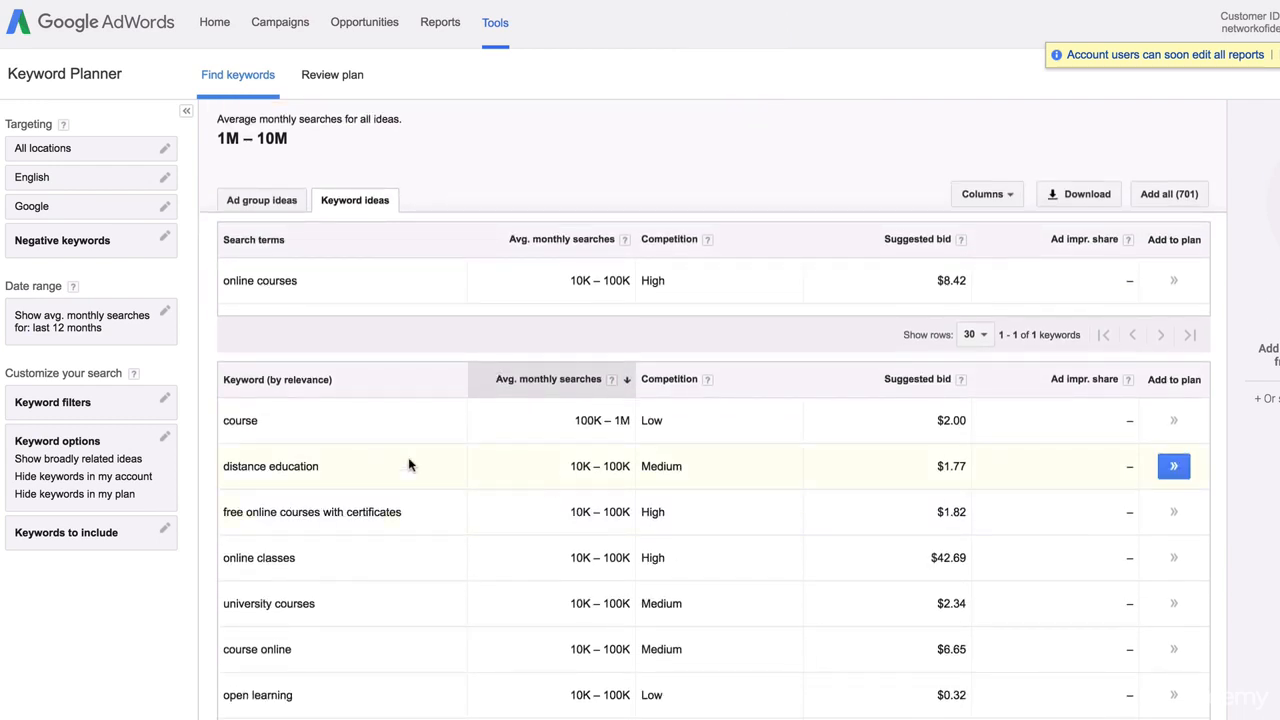
drag(259, 421, 232, 421)
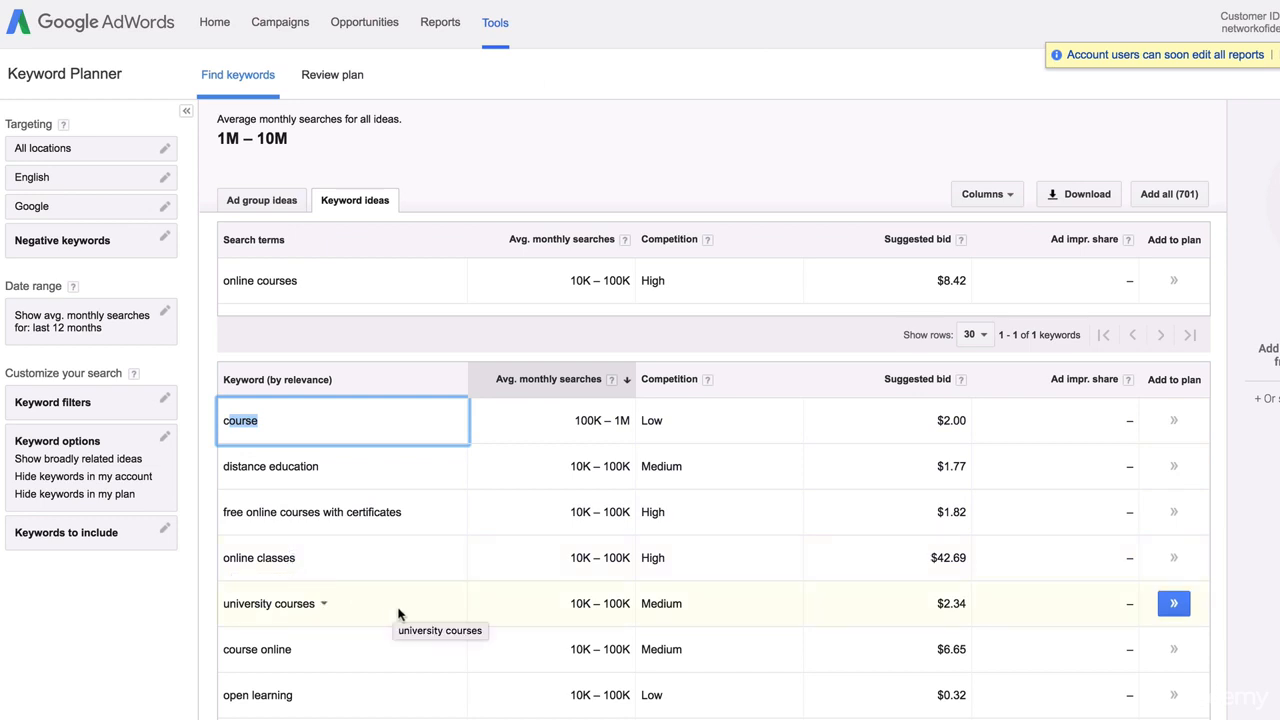
Look over the five online-course keywords in the Untitled.rtf note, then go back to Keyword Planner
key(super+Tab)
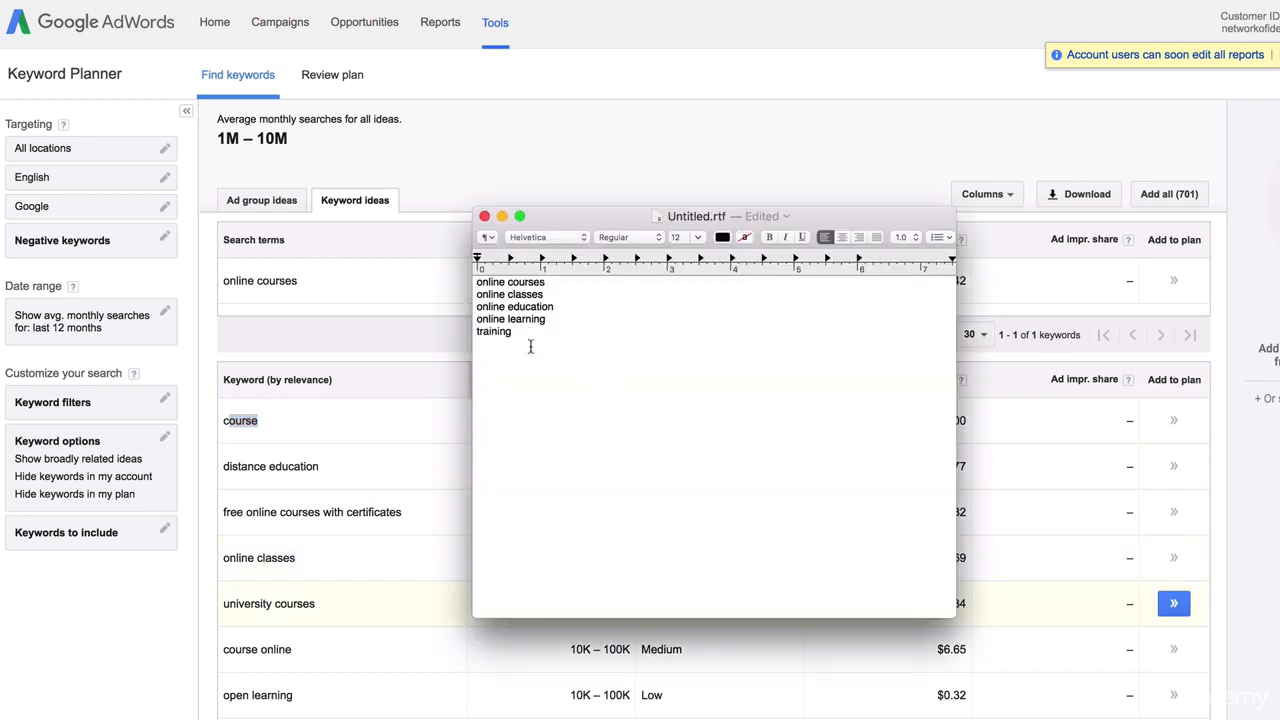
drag(531, 346, 451, 266)
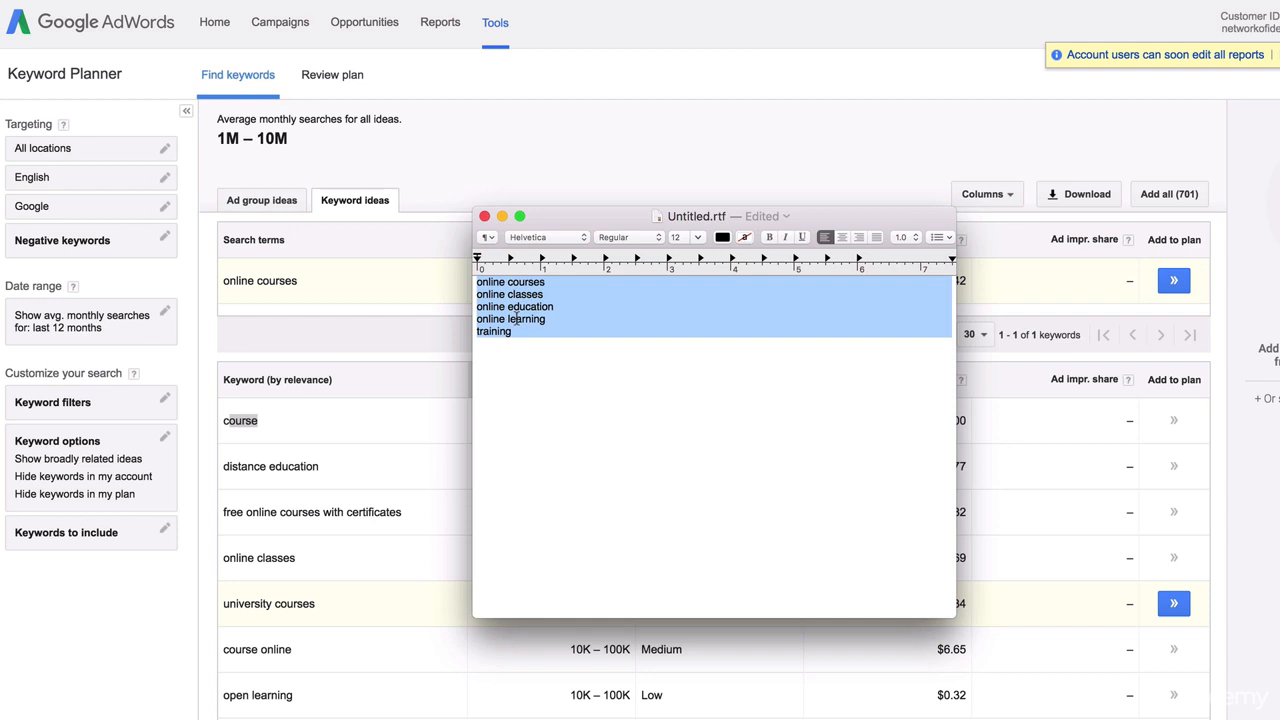
click(526, 306)
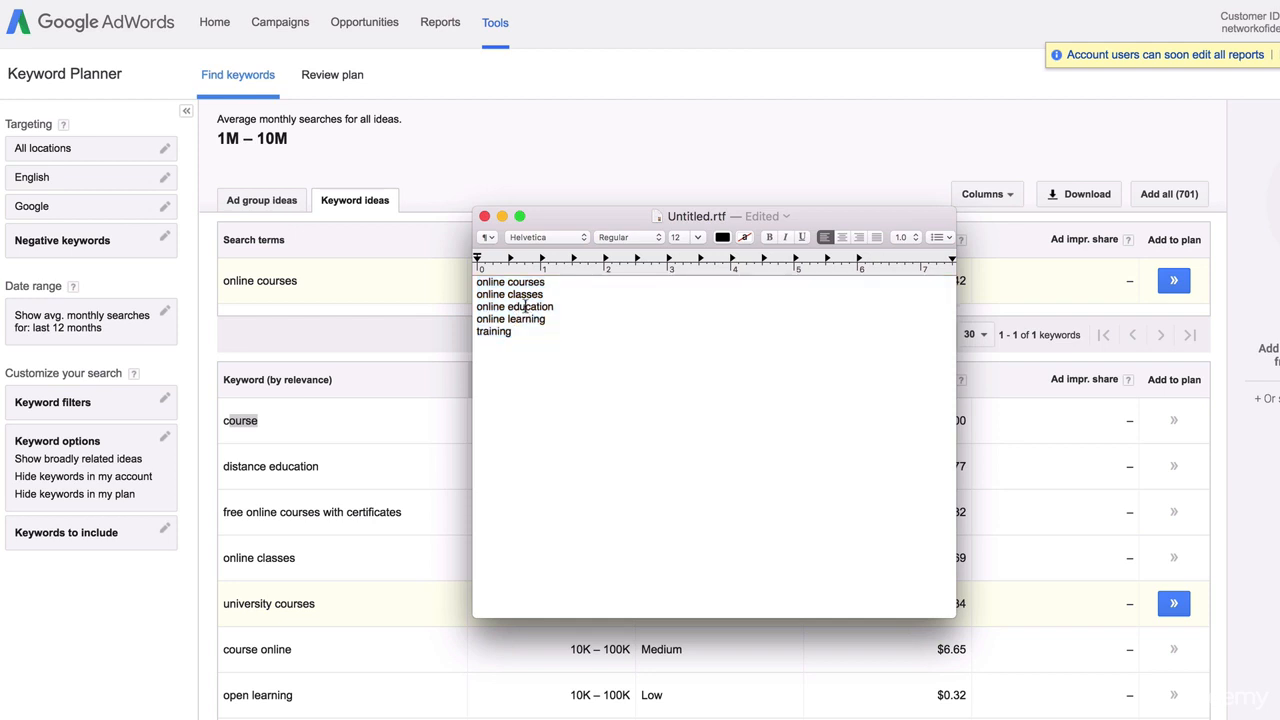
drag(566, 292, 481, 282)
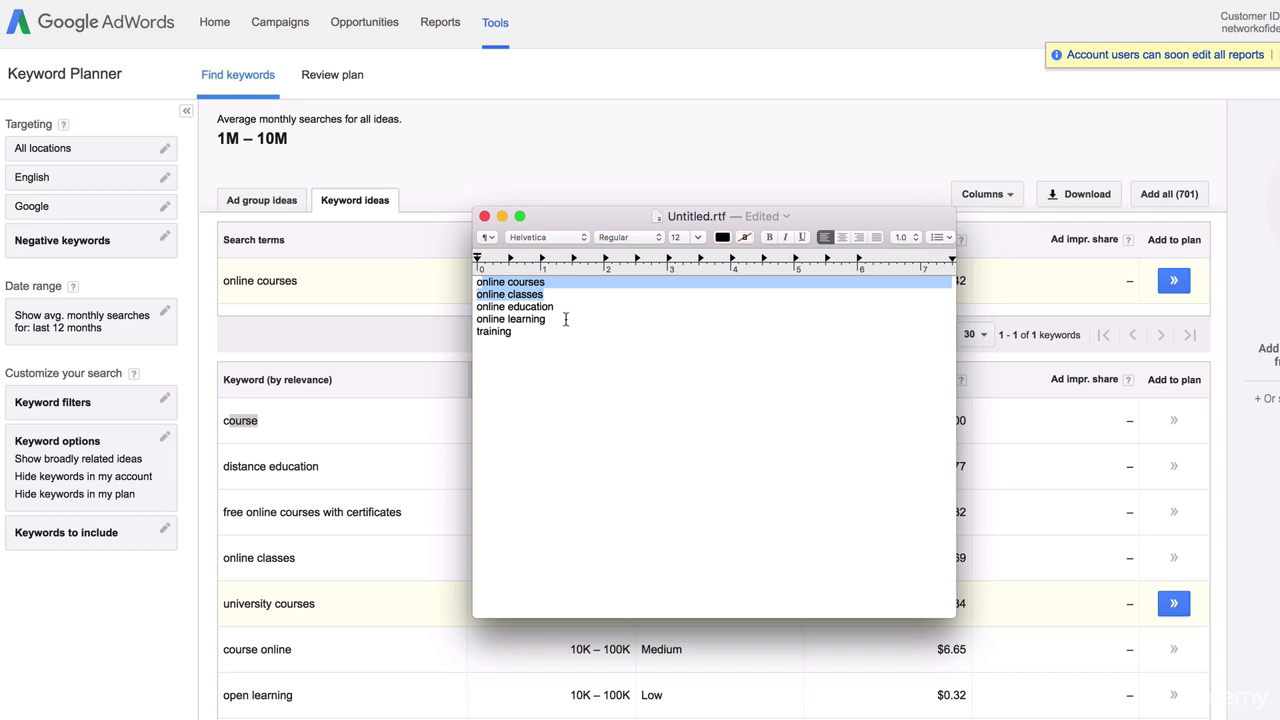
click(640, 148)
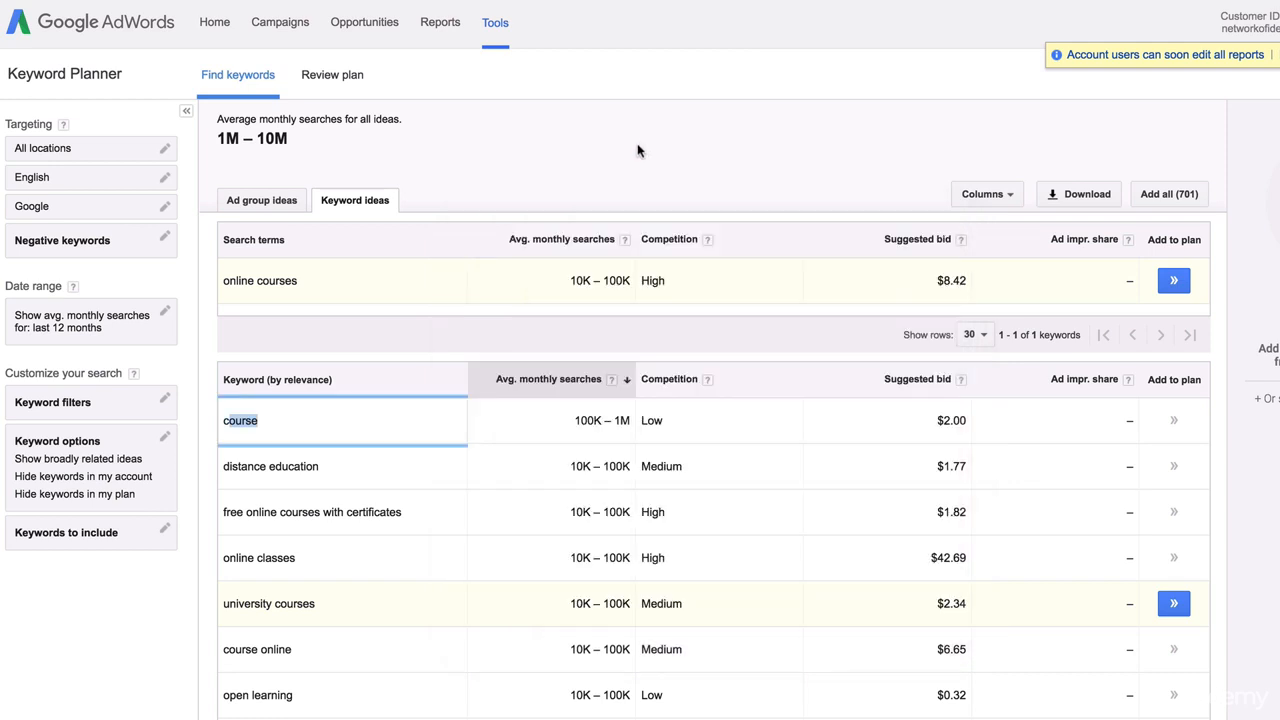
Highlight all five keywords in the note once more and return to the Keyword Planner results
key(super+Tab)
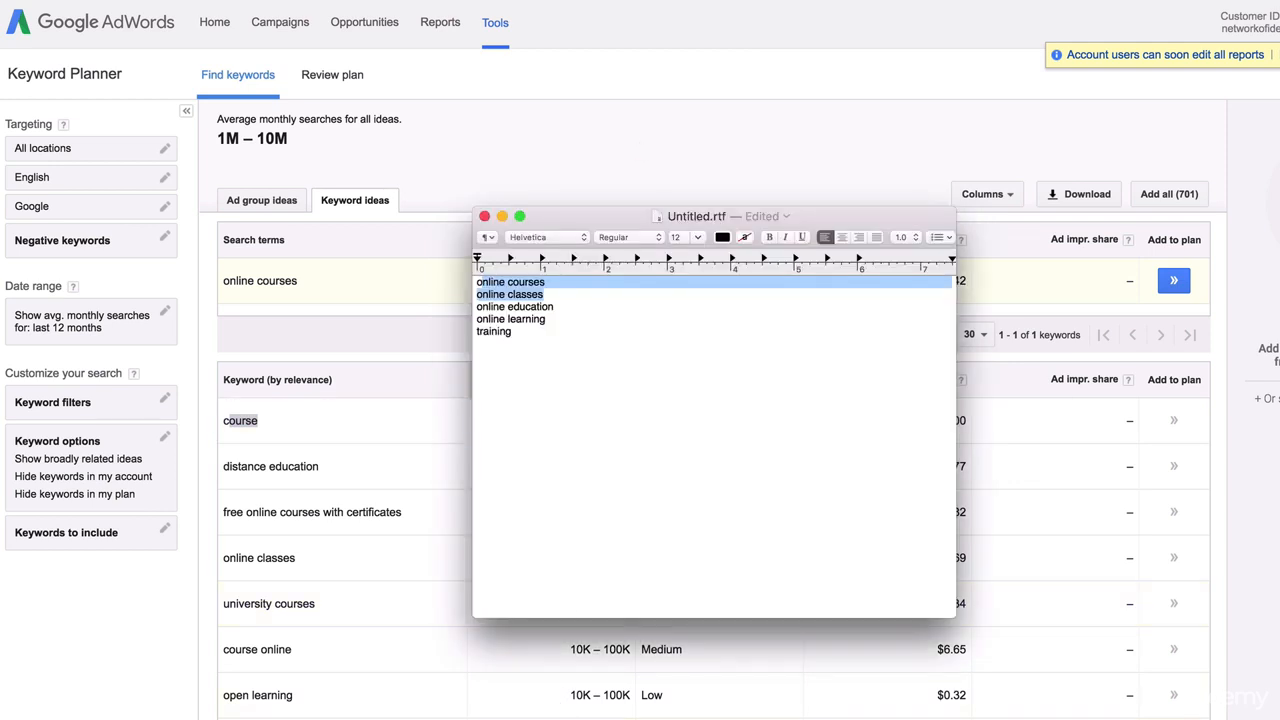
drag(540, 354, 470, 278)
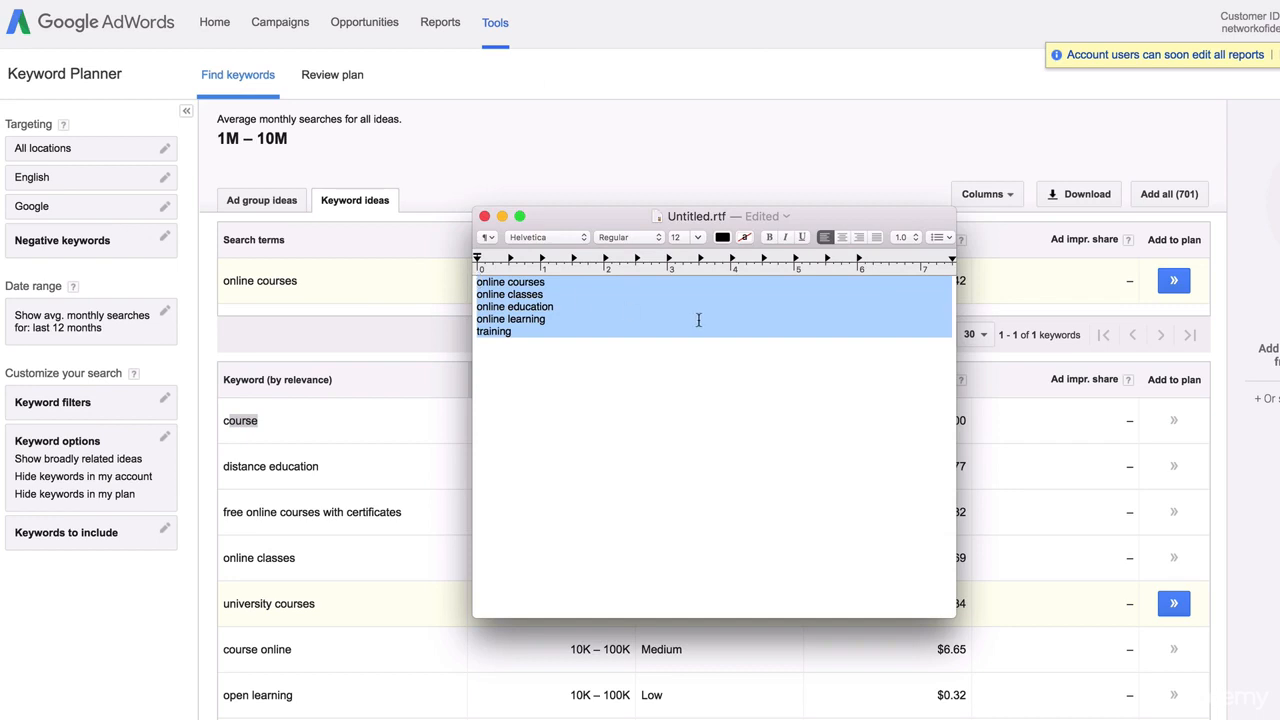
click(644, 140)
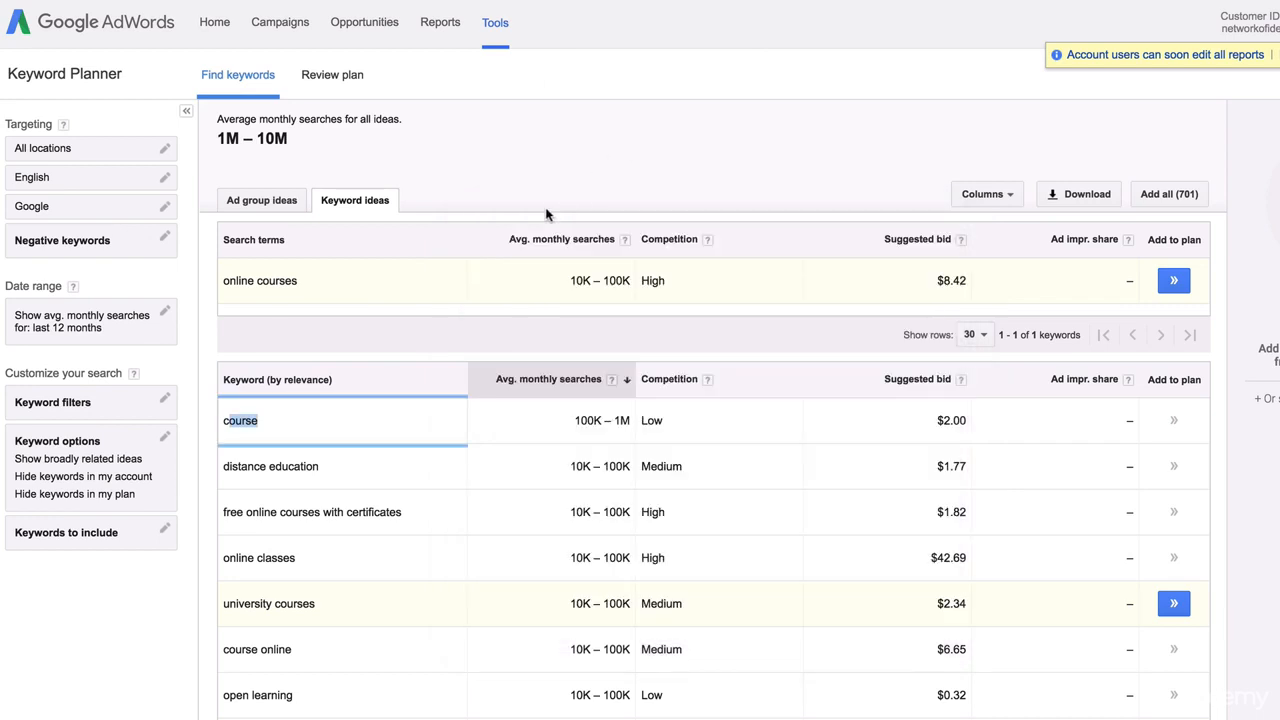
scroll(540, 225, up, 3)
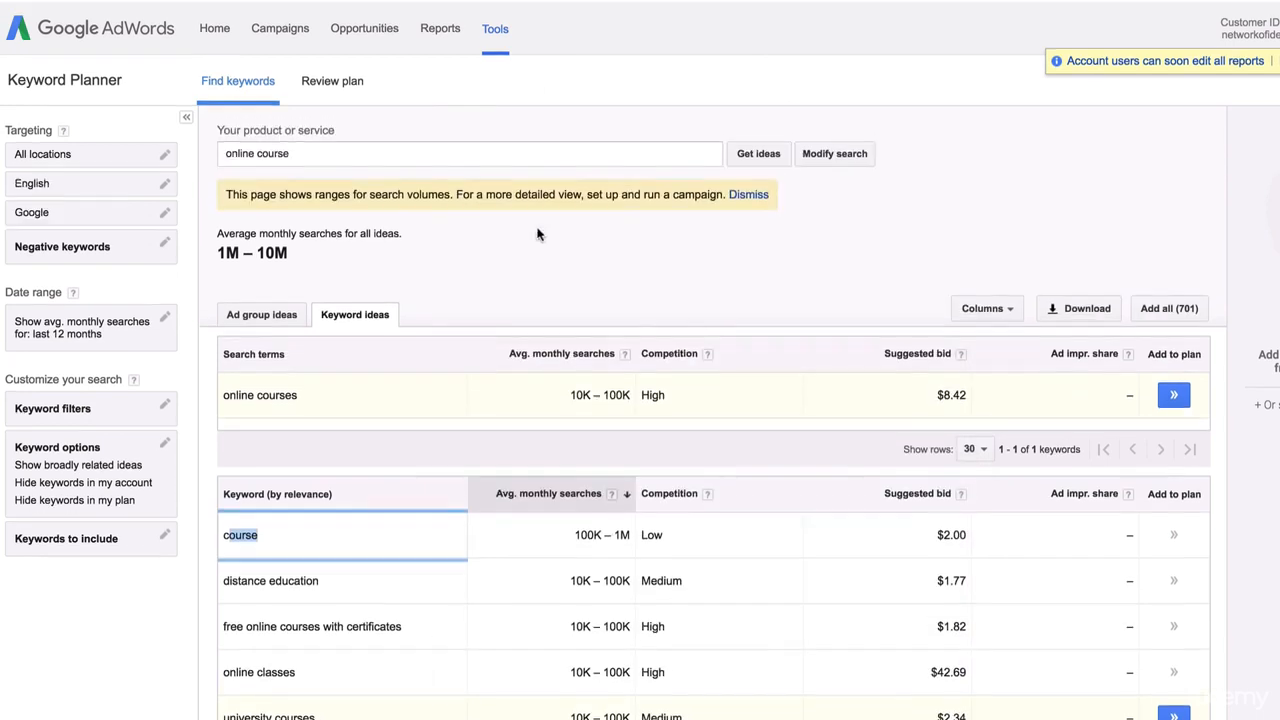
Replace 'online course' with 'chocolate cake' as the product and run the search
drag(323, 147, 128, 150)
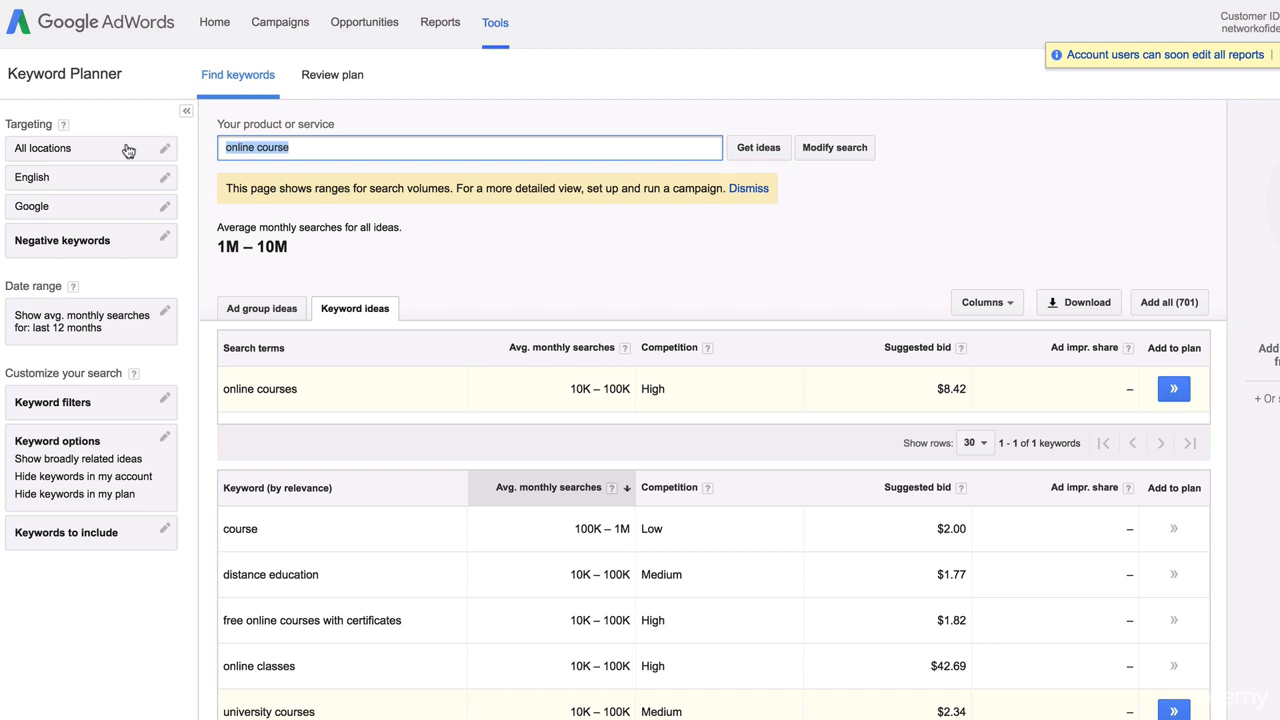
text(chocol)
key(BackSpace)
text(late cake)
key(Return)
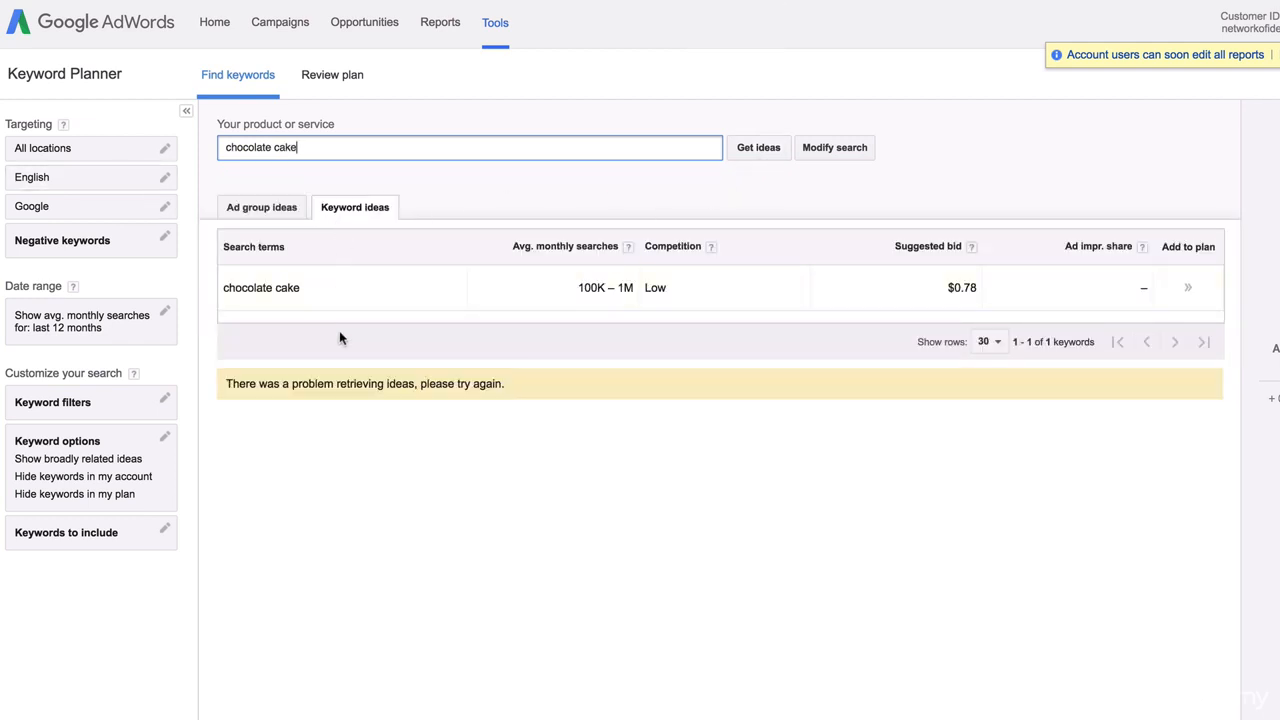
Highlight the 'problem retrieving ideas' error message shown for chocolate cake
drag(221, 387, 508, 382)
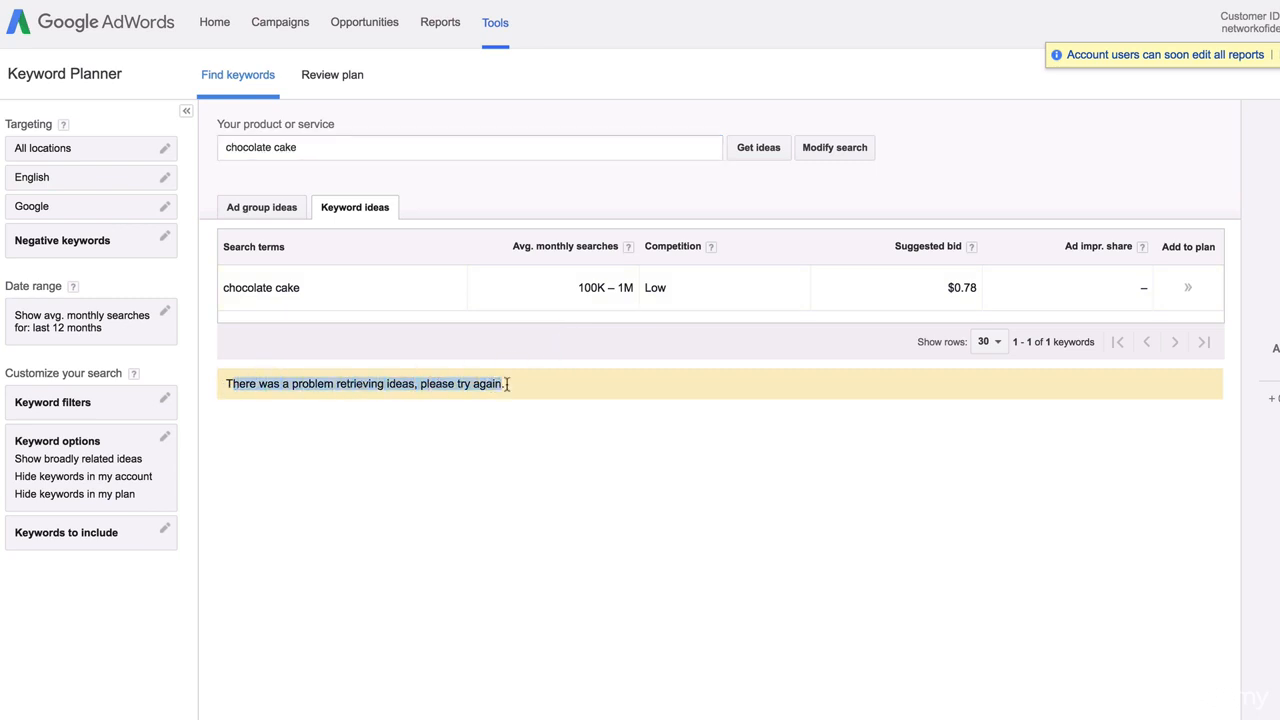
click(376, 412)
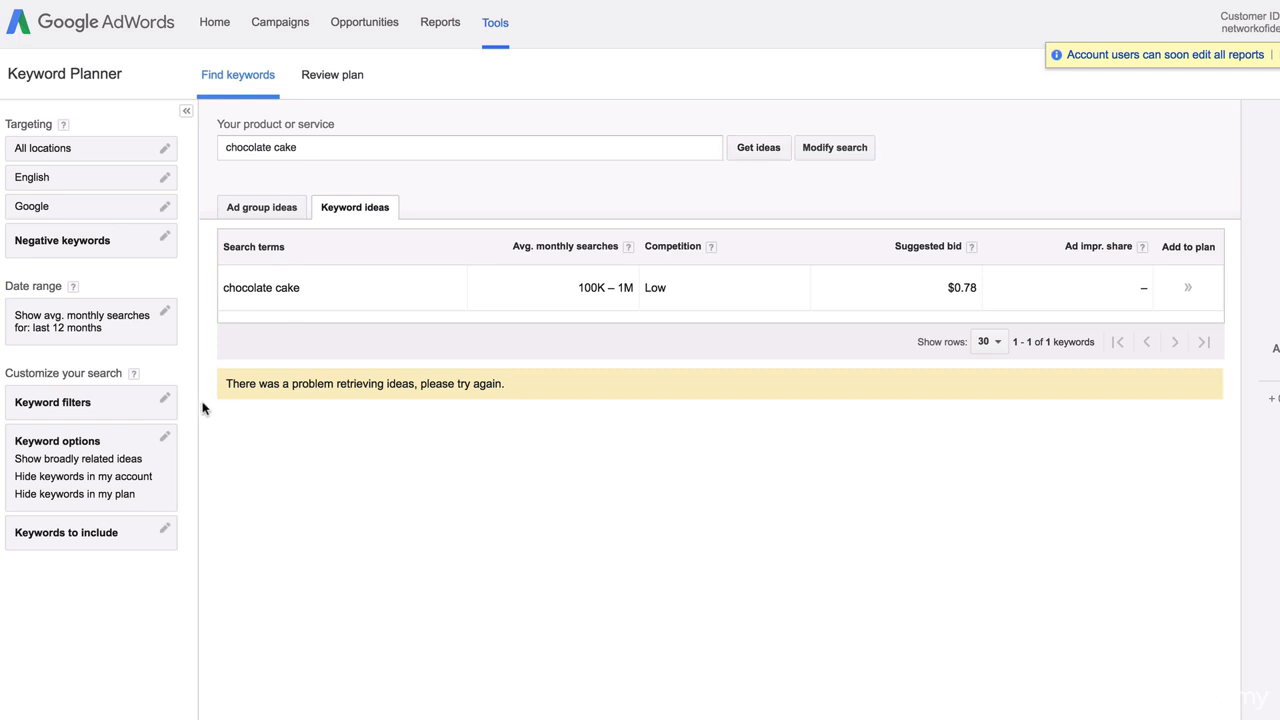
drag(256, 385, 501, 385)
Retry Get ideas and reload the page so the chocolate cake keyword ideas load
click(760, 148)
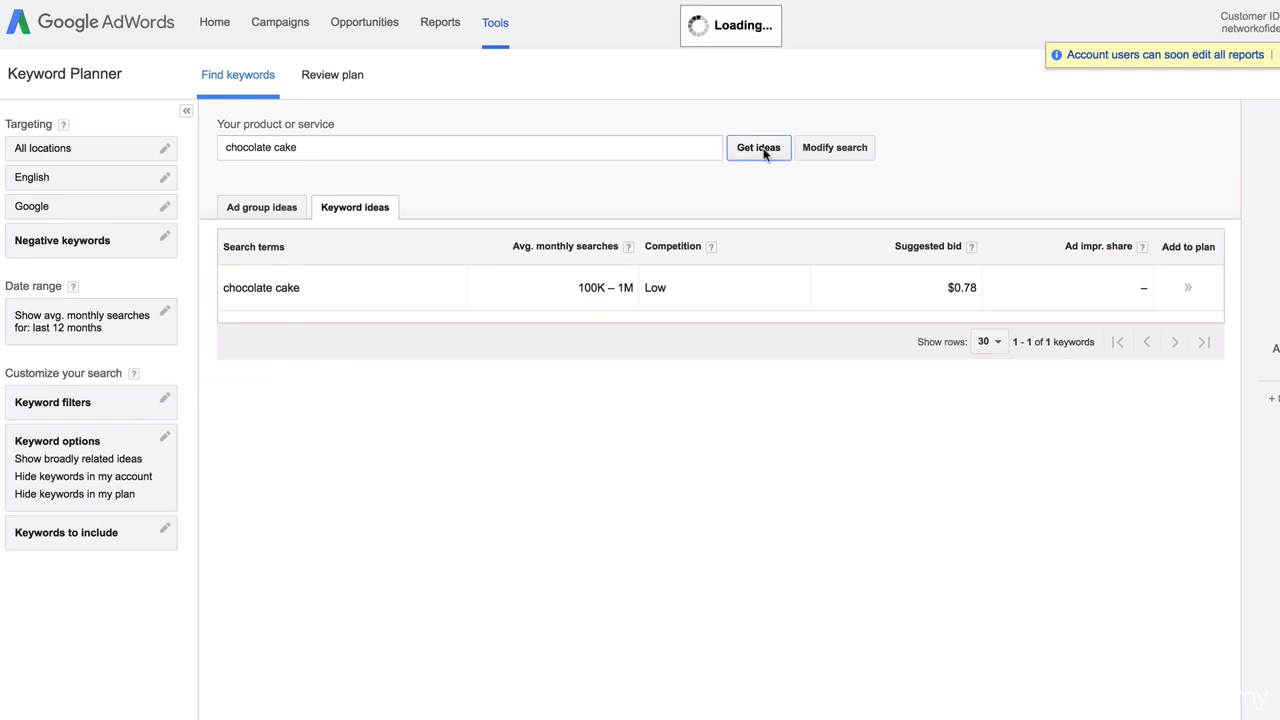
key(super+r)
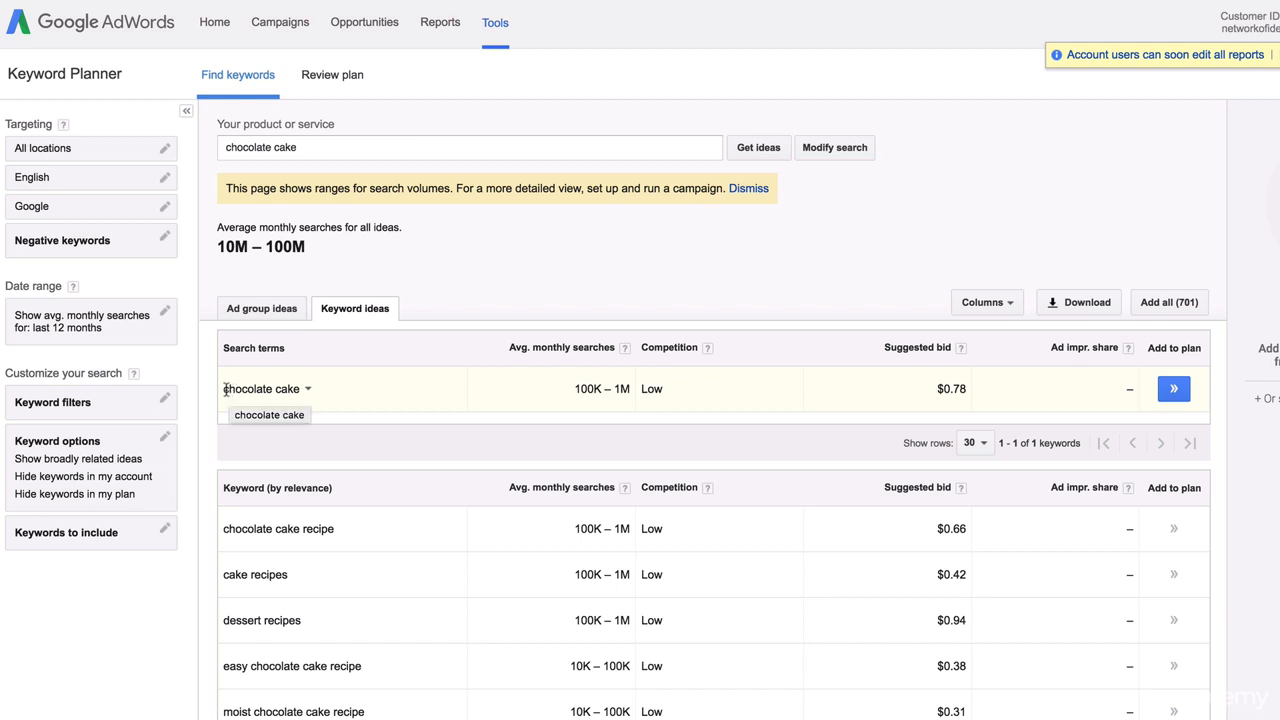
drag(226, 390, 302, 395)
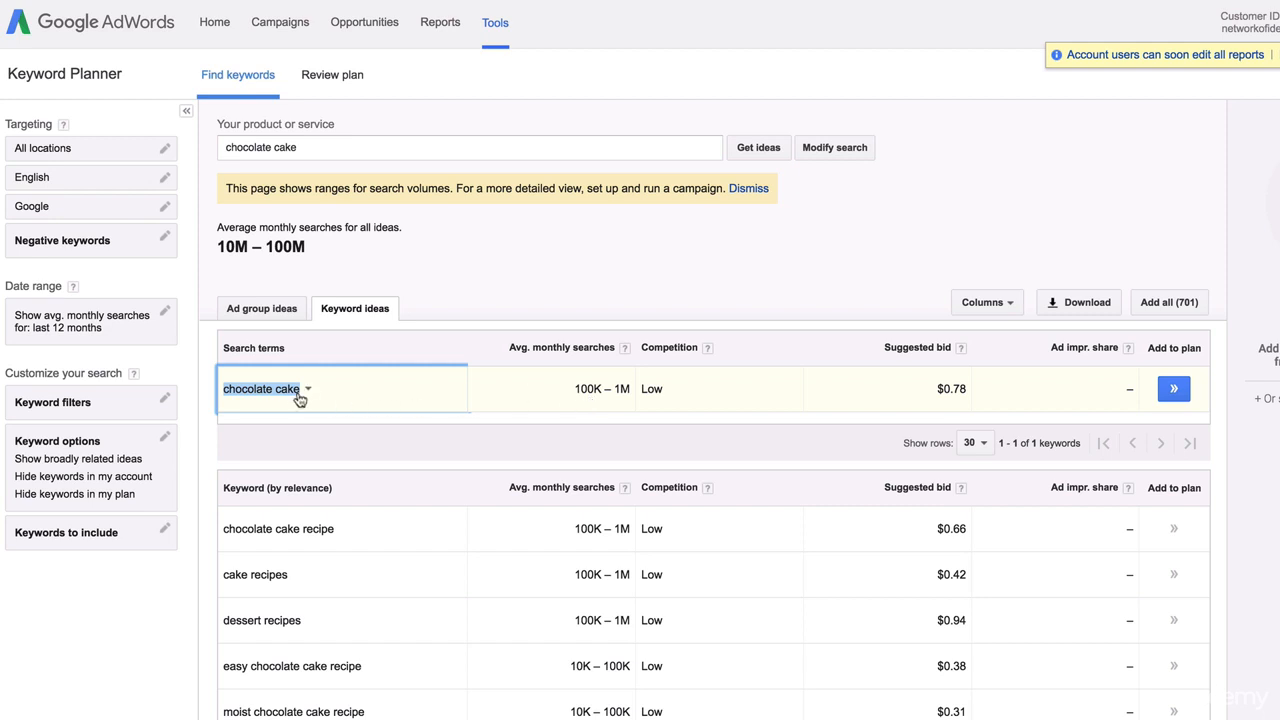
click(460, 308)
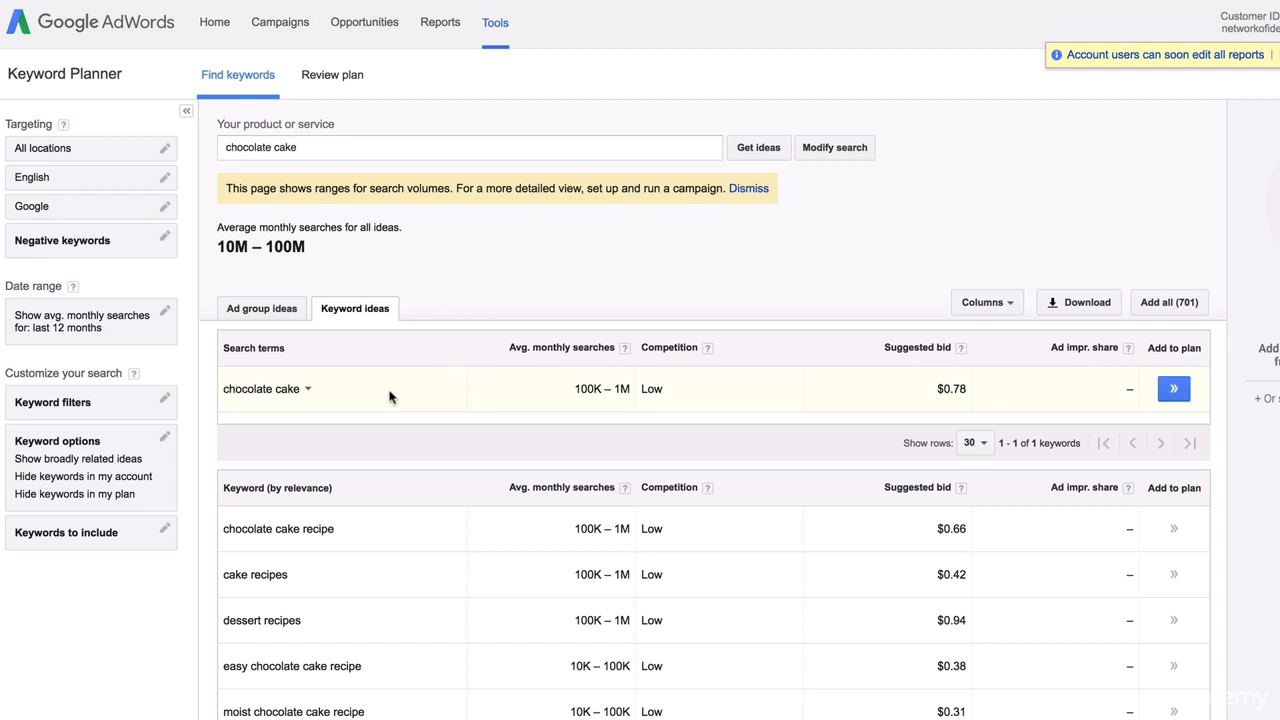
Scroll through the chocolate cake ideas, led by chocolate cake recipe at $0.66, then back up
scroll(287, 532, down, 3)
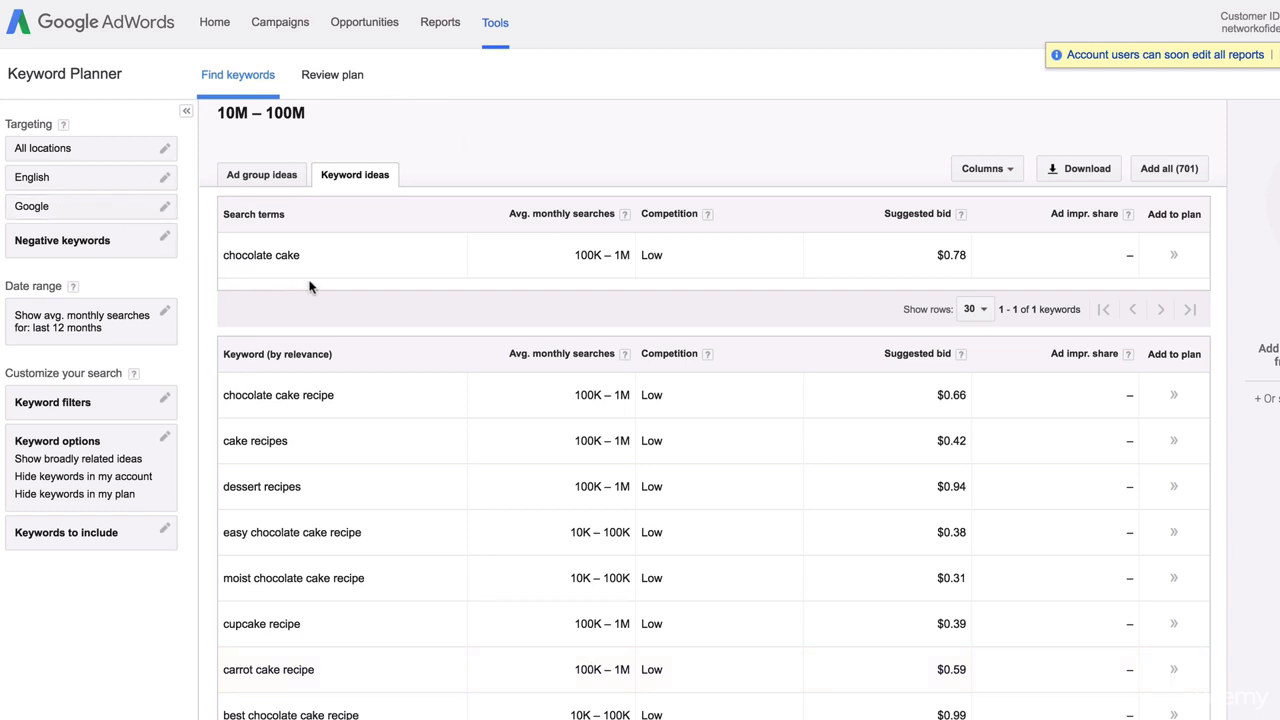
drag(329, 257, 228, 252)
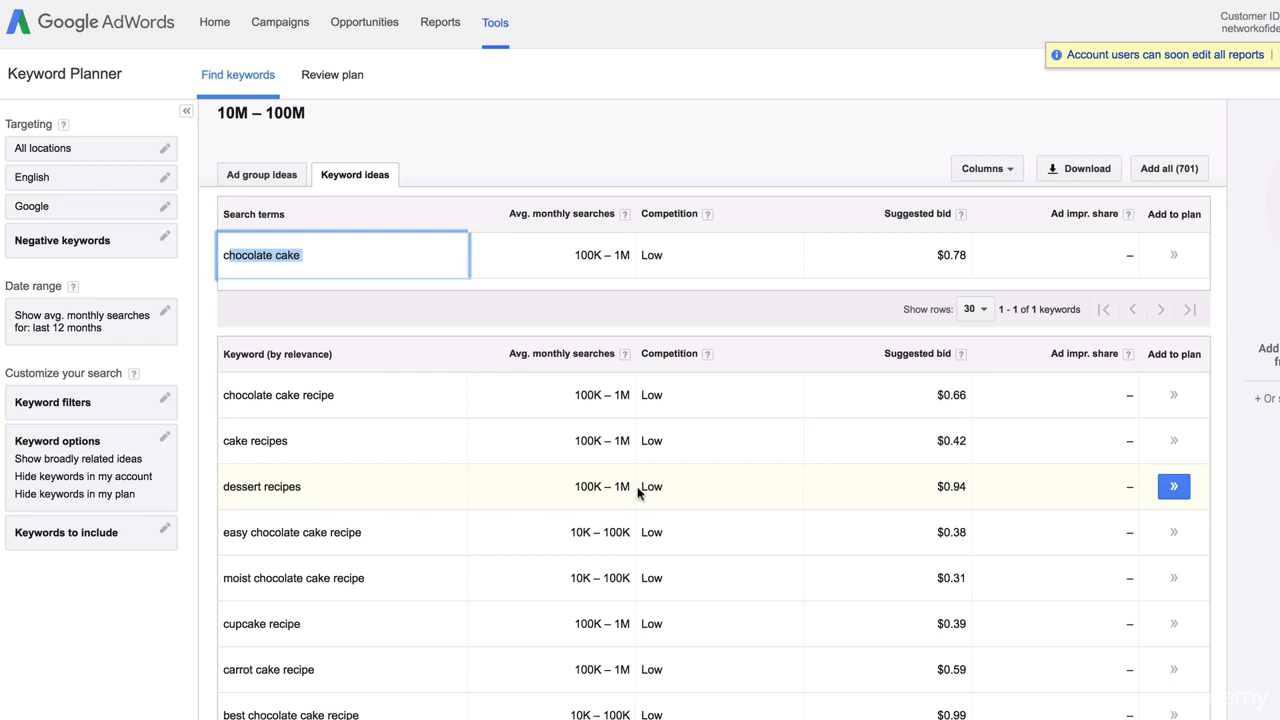
scroll(612, 508, down, 2)
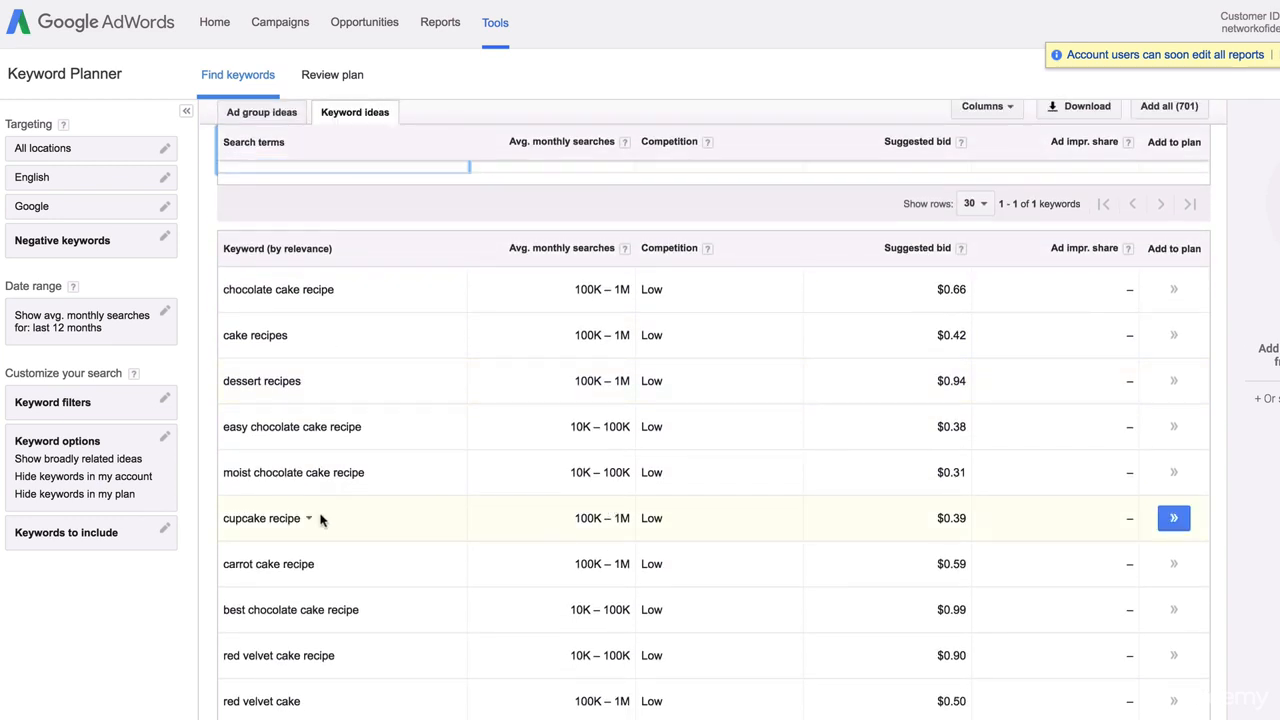
scroll(241, 563, down, 1)
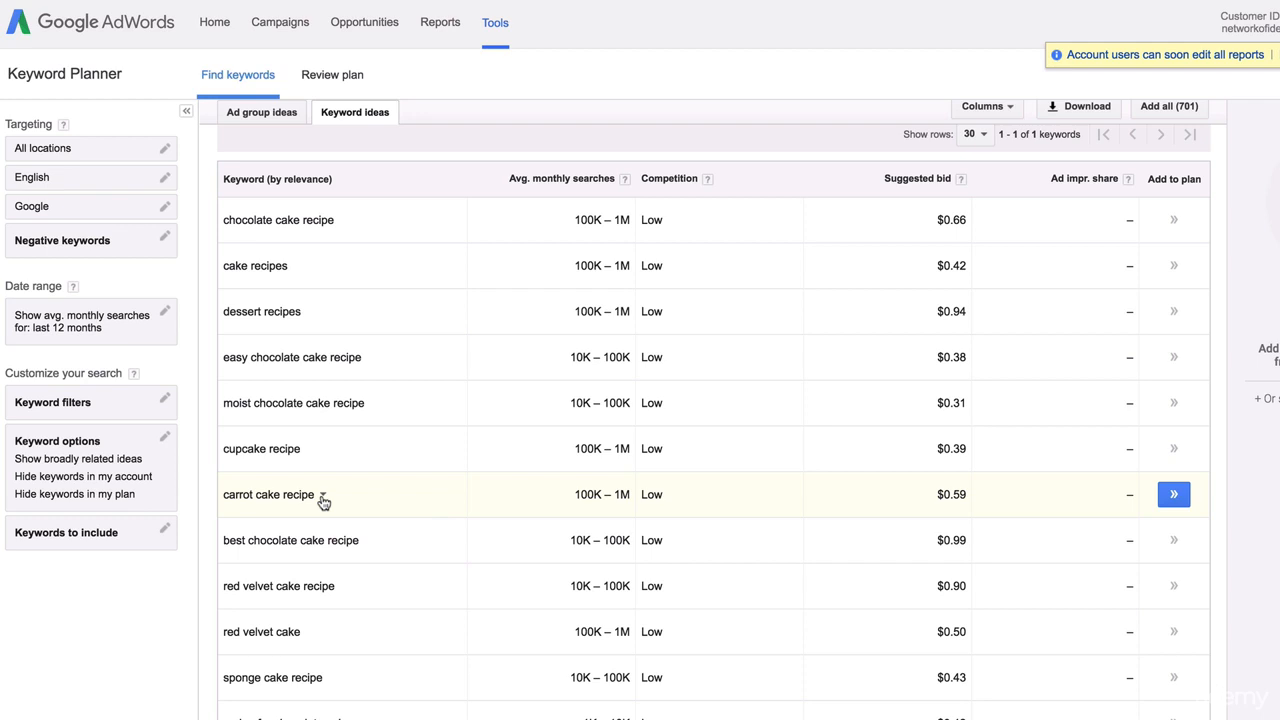
scroll(588, 484, up, 3)
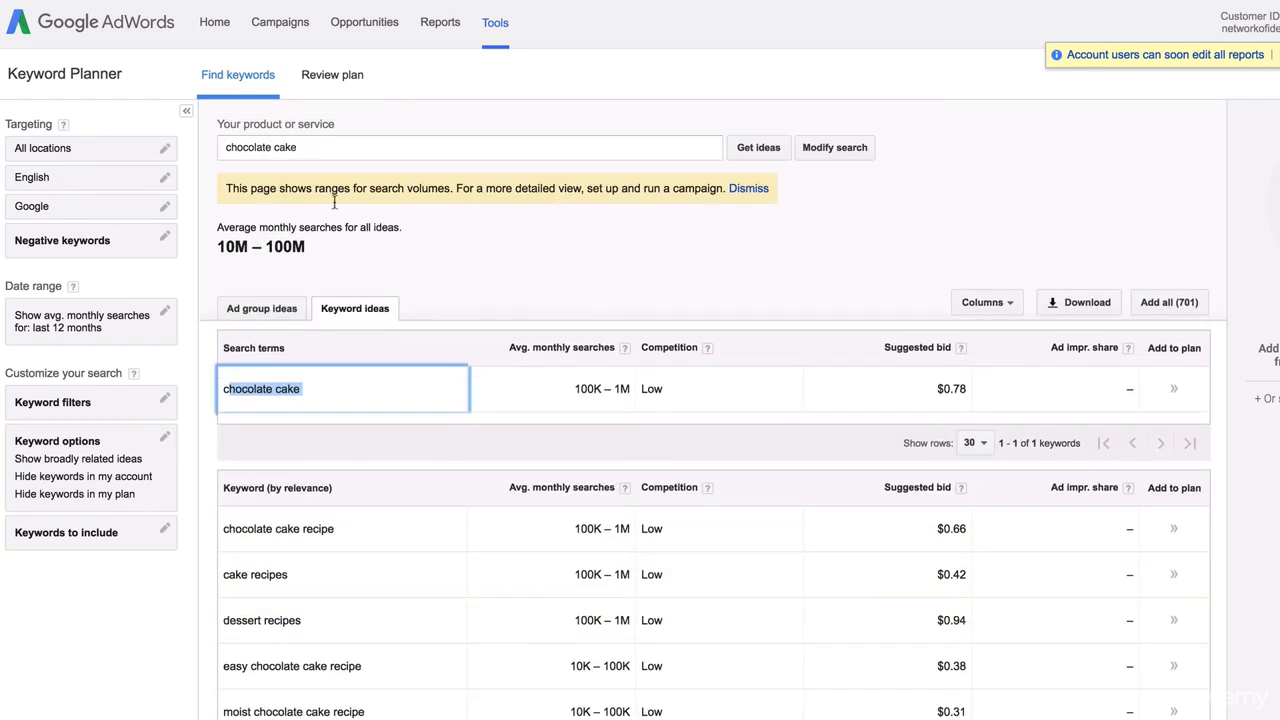